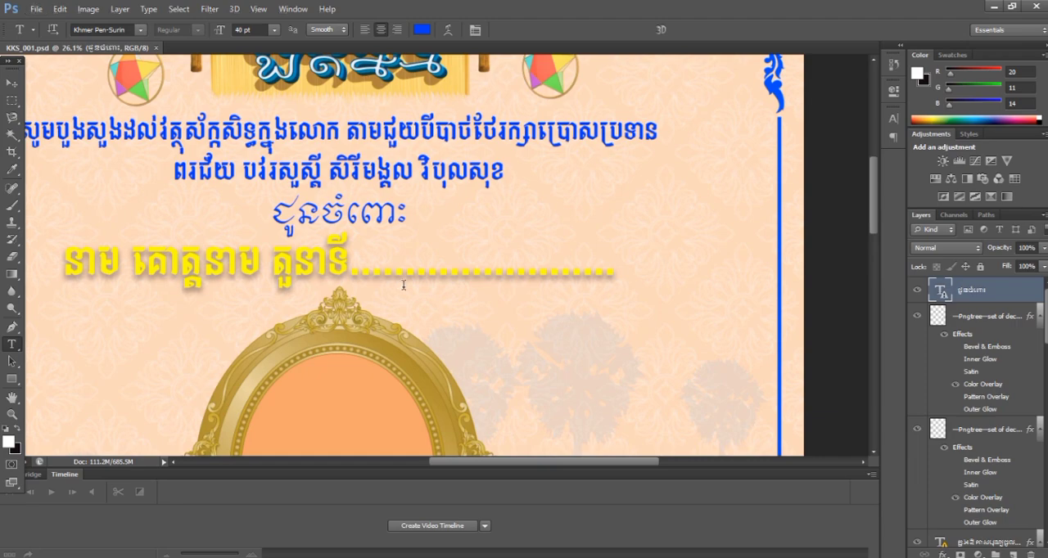
Step: Examine the Khmer New Year greeting card from the title banner down to the sender line and border, including the recipient line and photo frame
{"action": "scroll", "coordinate": [405, 288], "scroll_direction": "down", "scroll_amount": 2}
{"action": "scroll", "coordinate": [427, 300], "scroll_direction": "down", "scroll_amount": 5}
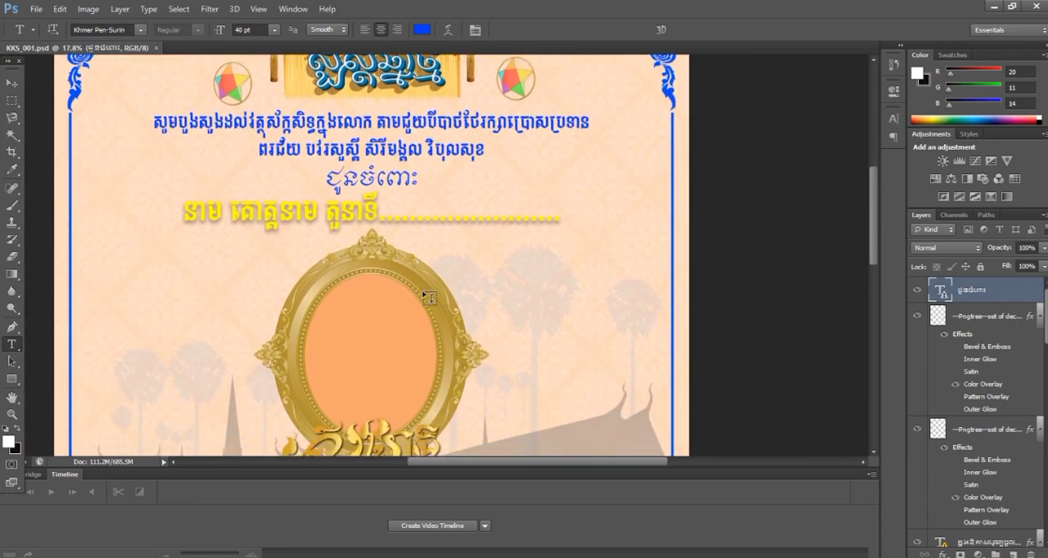
{"action": "scroll", "coordinate": [431, 304], "scroll_direction": "down", "scroll_amount": 3}
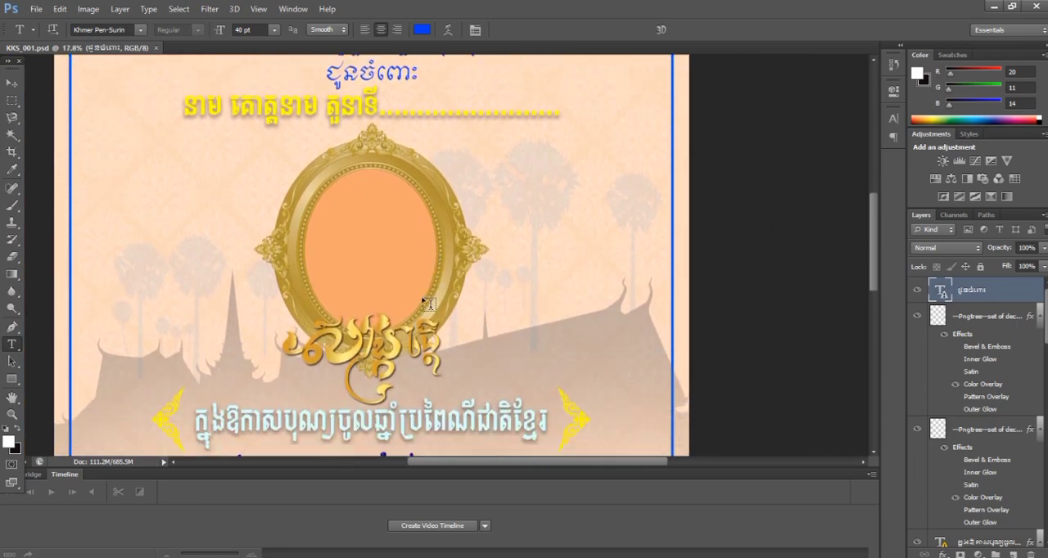
{"action": "scroll", "coordinate": [423, 307], "scroll_direction": "down", "scroll_amount": 2}
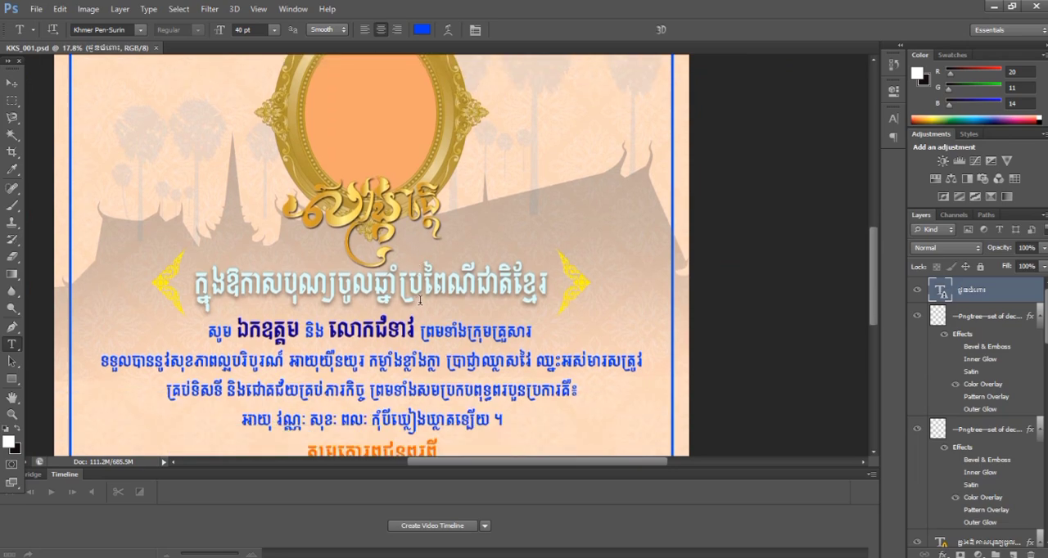
{"action": "scroll", "coordinate": [423, 299], "scroll_direction": "down", "scroll_amount": 2}
{"action": "scroll", "coordinate": [430, 300], "scroll_direction": "down", "scroll_amount": 3}
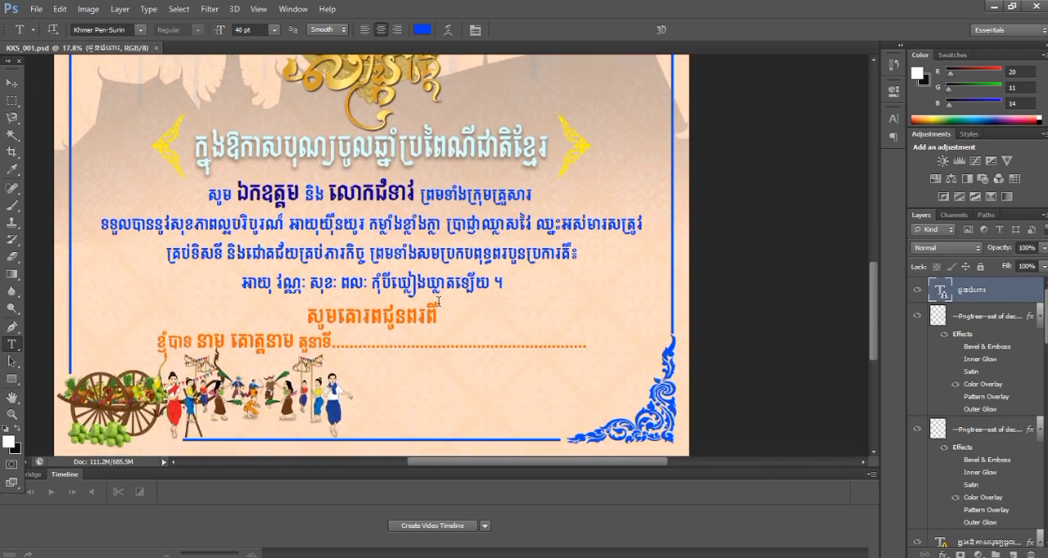
{"action": "scroll", "coordinate": [439, 302], "scroll_direction": "down", "scroll_amount": 1}
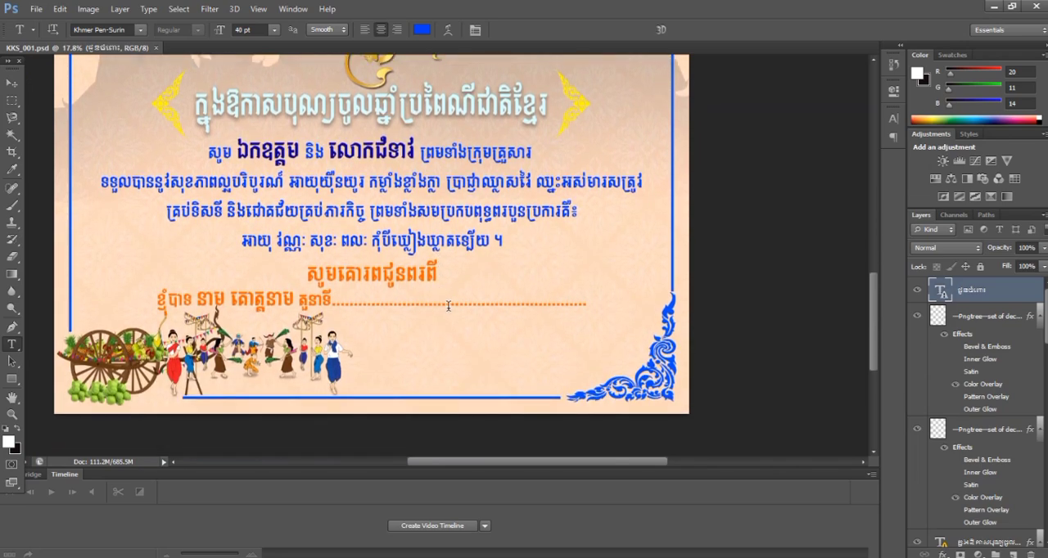
{"action": "scroll", "coordinate": [445, 304], "scroll_direction": "up", "scroll_amount": 1}
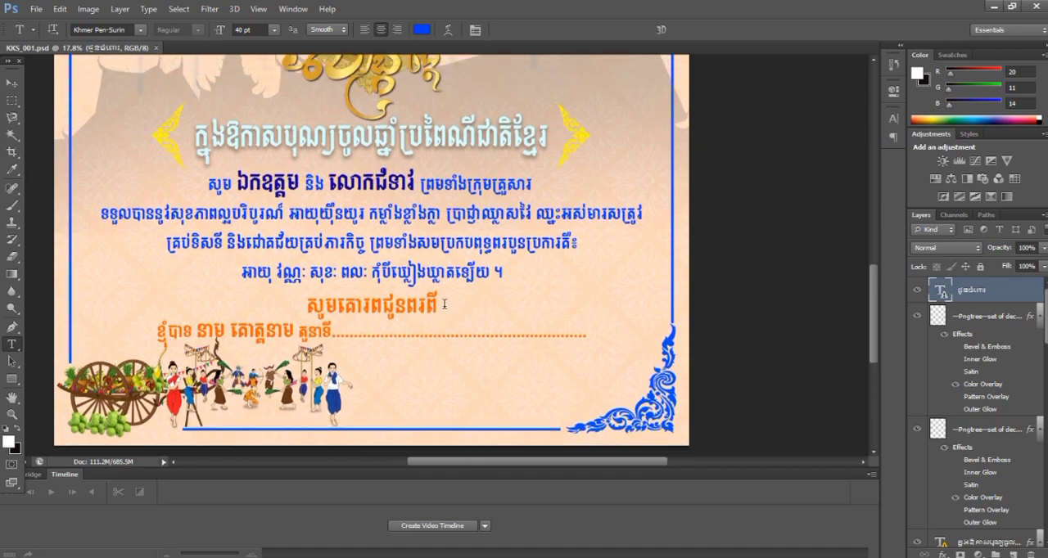
{"action": "scroll", "coordinate": [444, 305], "scroll_direction": "down", "scroll_amount": 1}
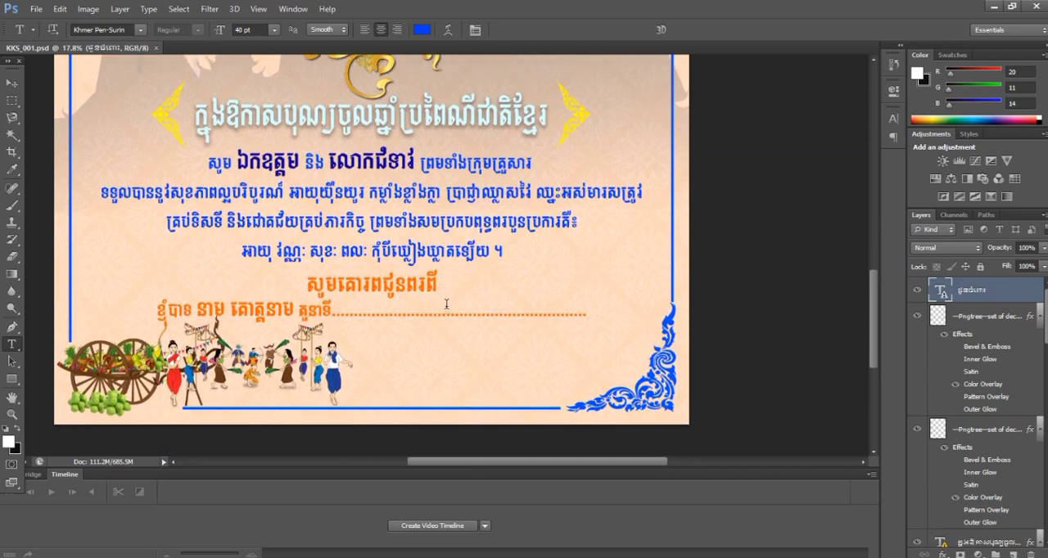
{"action": "scroll", "coordinate": [447, 302], "scroll_direction": "up", "scroll_amount": 1}
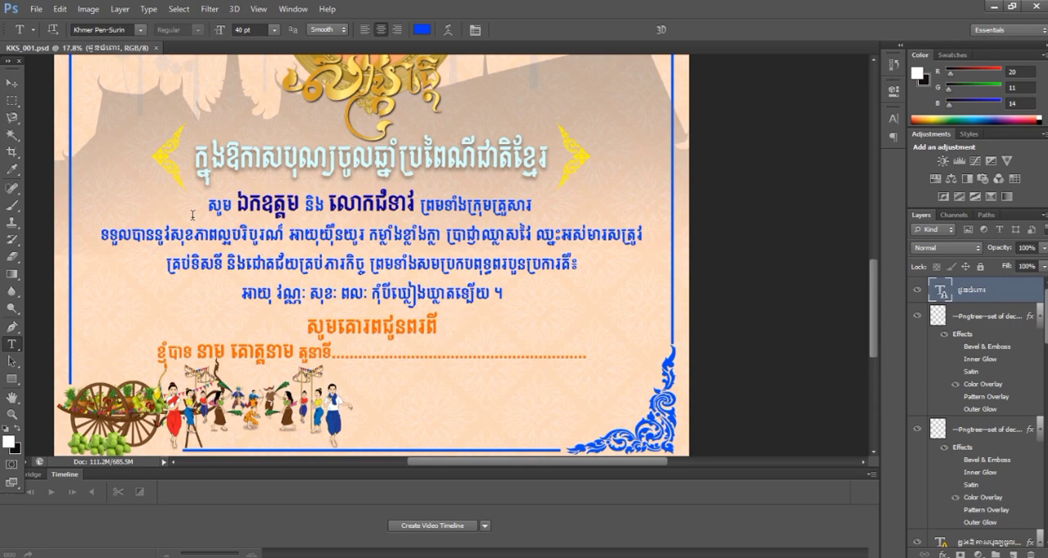
{"action": "scroll", "coordinate": [360, 244], "scroll_direction": "up", "scroll_amount": 2}
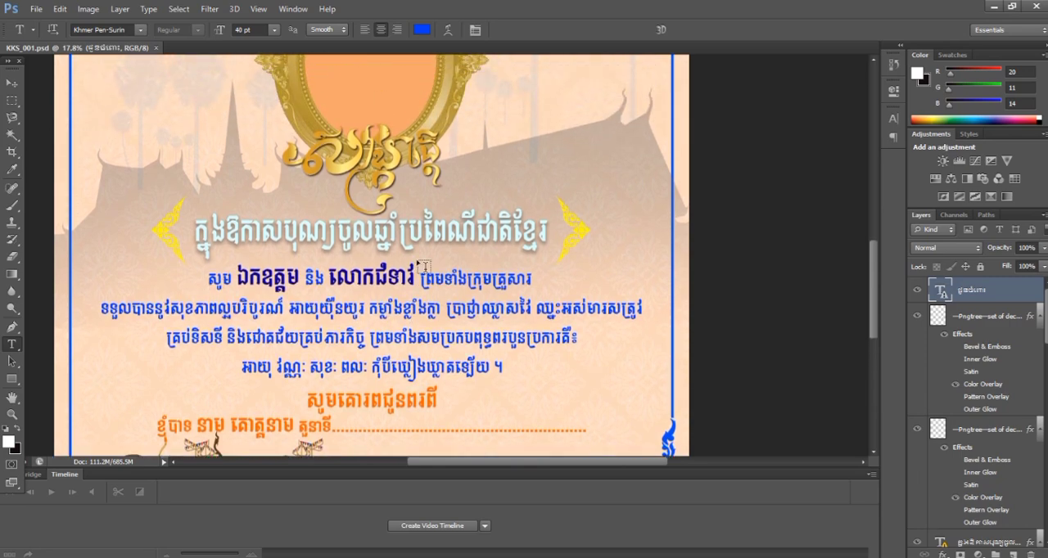
{"action": "scroll", "coordinate": [418, 257], "scroll_direction": "up", "scroll_amount": 2}
{"action": "scroll", "coordinate": [418, 257], "scroll_direction": "up", "scroll_amount": 8}
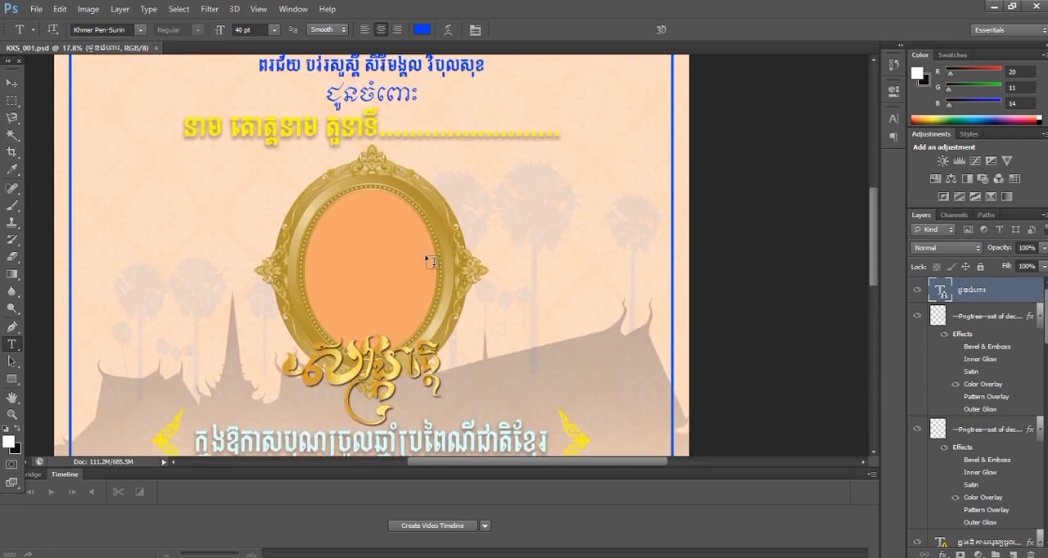
{"action": "scroll", "coordinate": [432, 262], "scroll_direction": "up", "scroll_amount": 2}
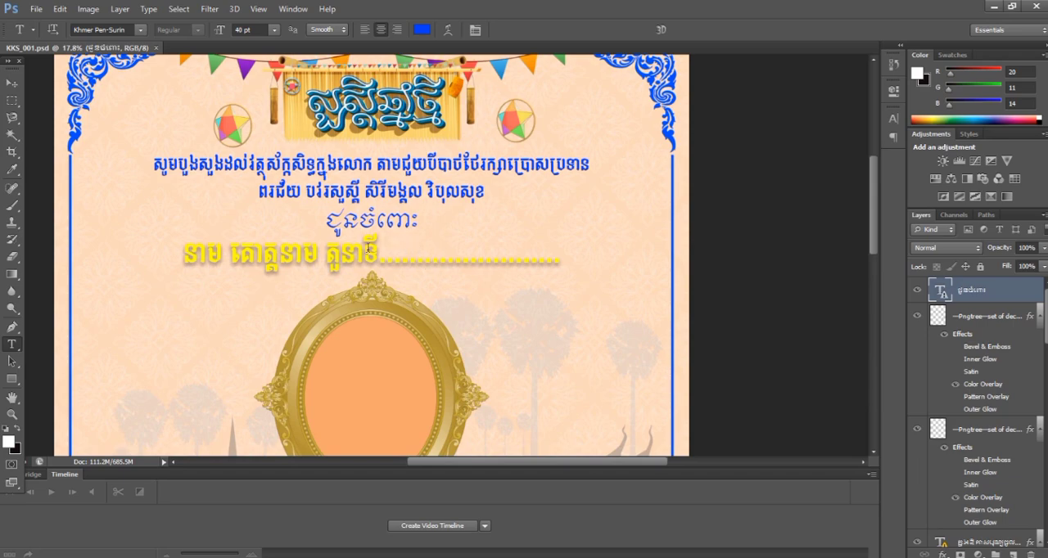
Step: Replace the yellow recipient placeholder line above the oval frame with "ឯកឧត្តម", accepting the missing-font substitution
{"action": "left_click", "coordinate": [371, 256]}
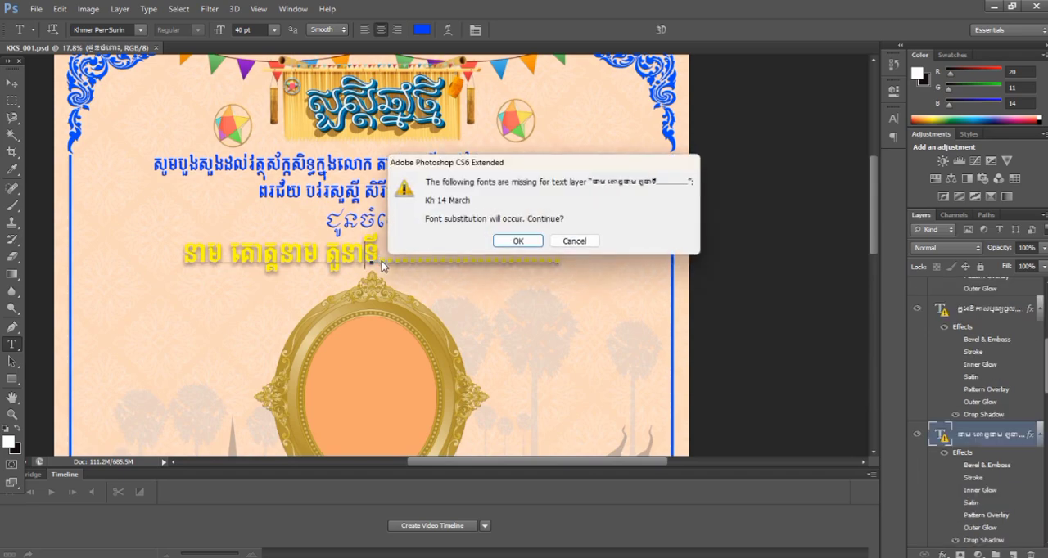
{"action": "left_click", "coordinate": [501, 243]}
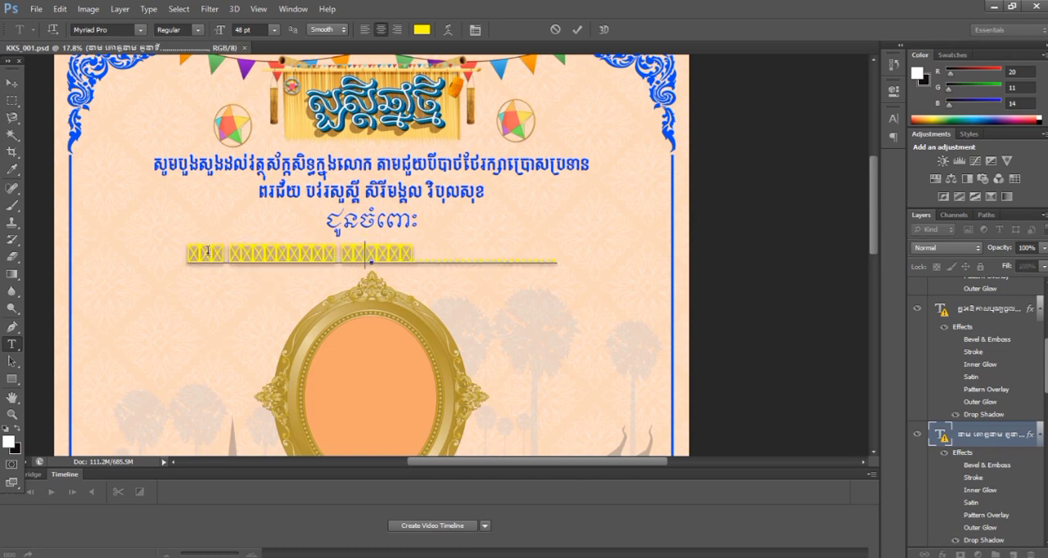
{"action": "left_click_drag", "start_coordinate": [199, 257], "coordinate": [557, 260]}
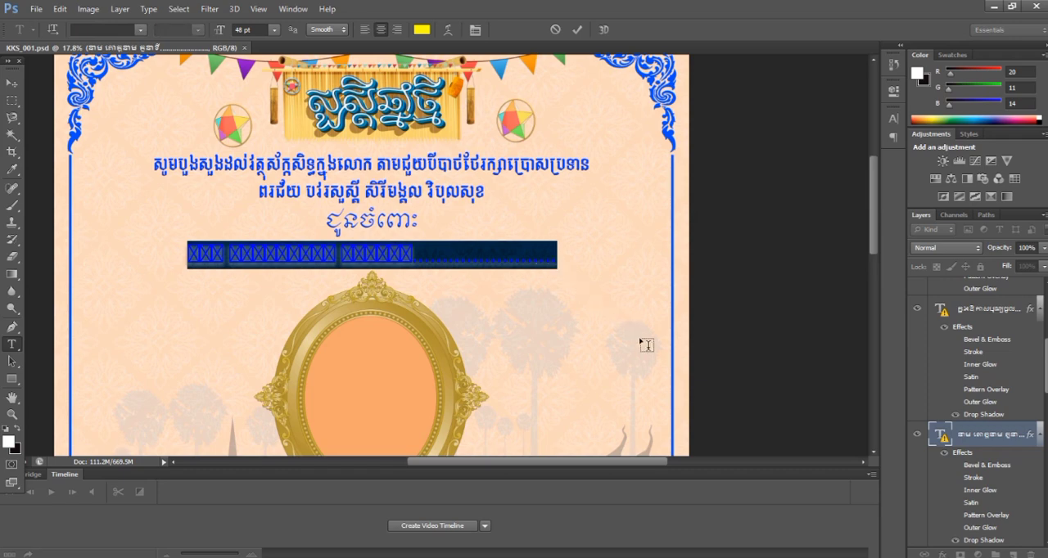
{"action": "key", "text": "BackSpace"}
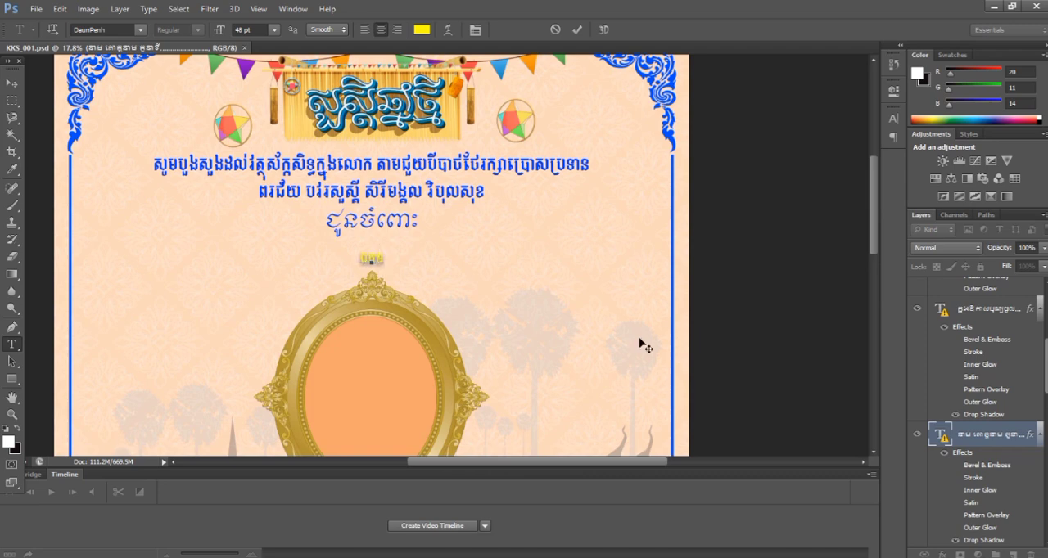
{"action": "type", "text": "ត្តម"}
Step: Set the font of the yellow recipient text "ឯកឧត្តម" to Khmer OS Muol Light
{"action": "double_click", "coordinate": [354, 256]}
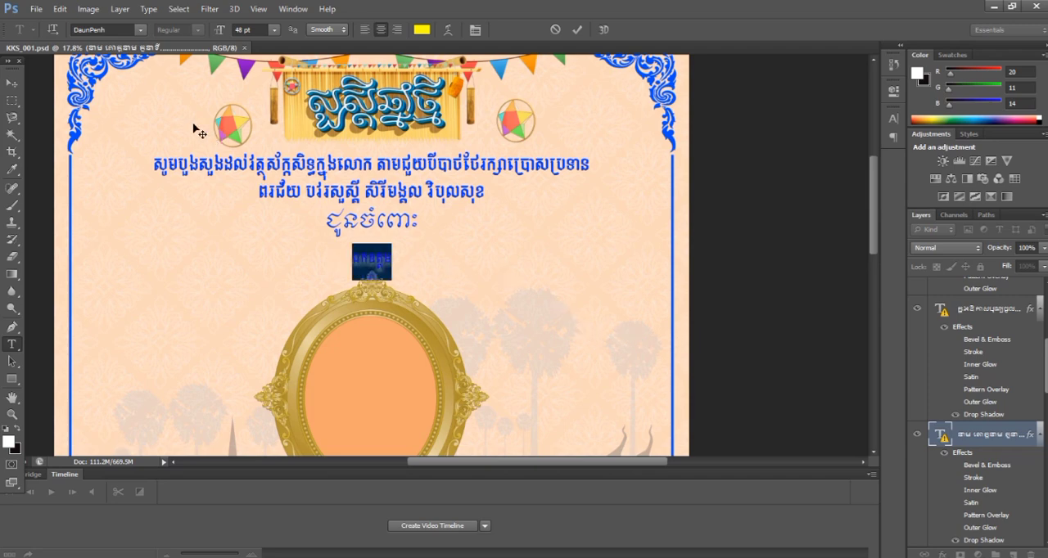
{"action": "left_click", "coordinate": [140, 30]}
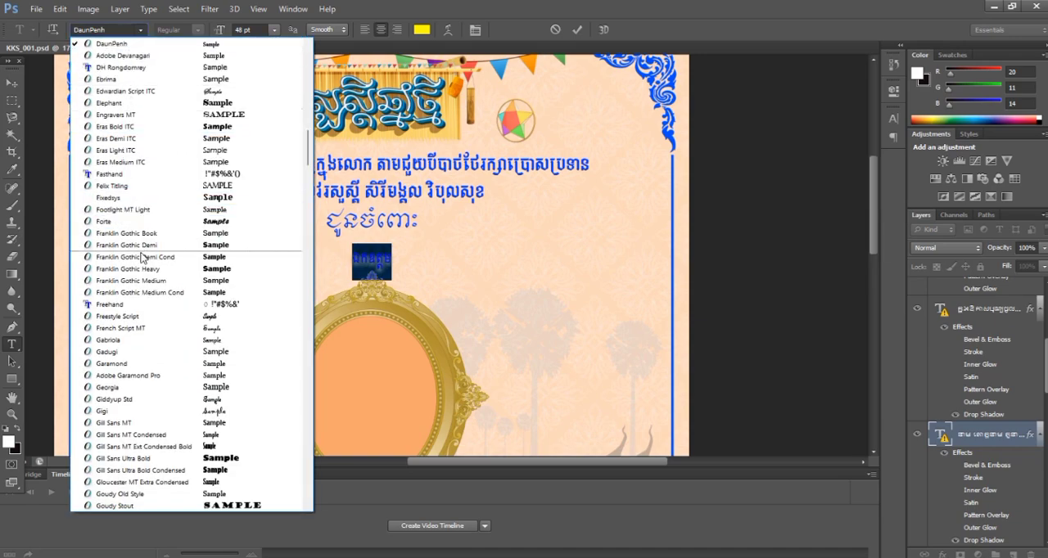
{"action": "scroll", "coordinate": [127, 352], "scroll_direction": "down", "scroll_amount": 6}
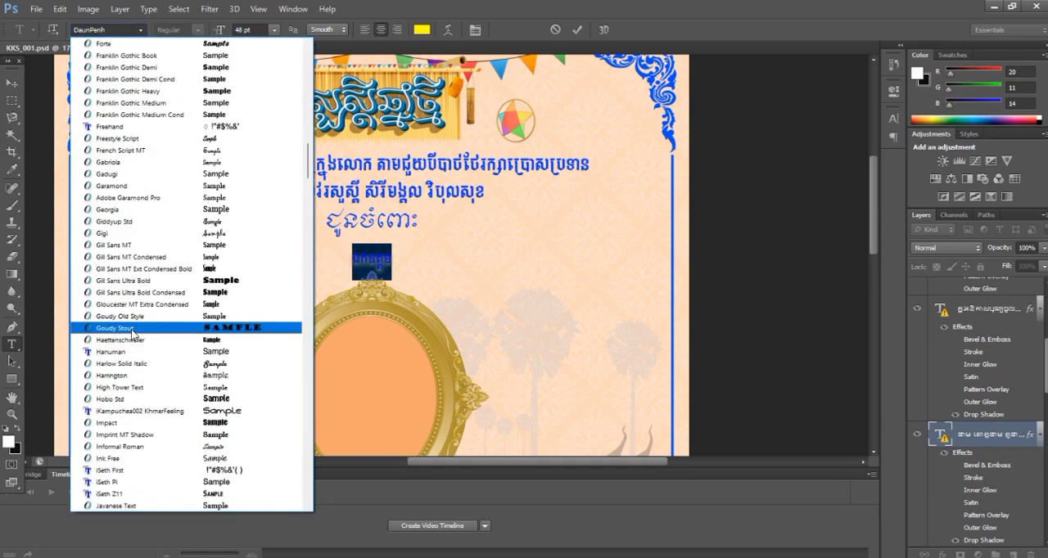
{"action": "scroll", "coordinate": [134, 344], "scroll_direction": "down", "scroll_amount": 6}
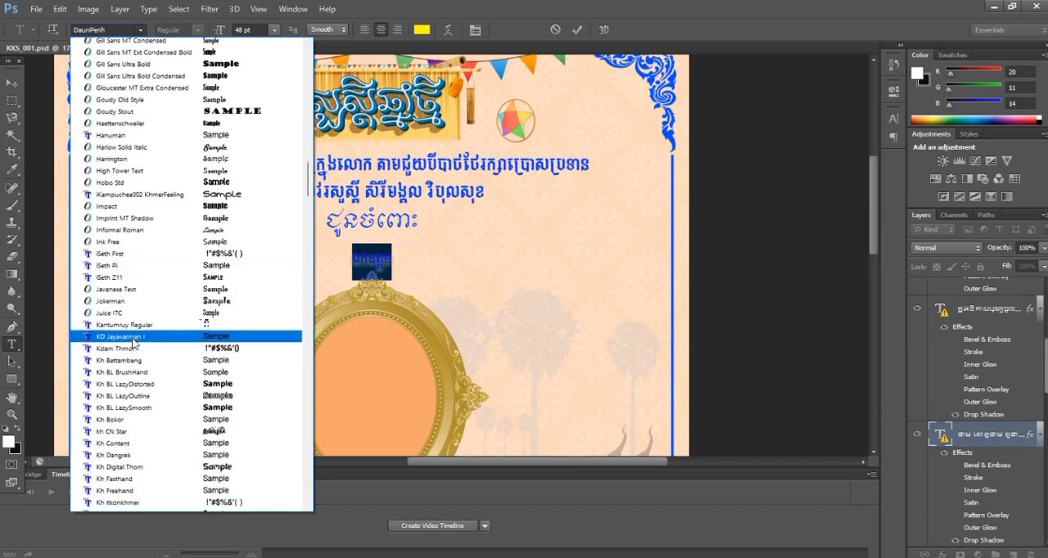
{"action": "scroll", "coordinate": [135, 344], "scroll_direction": "down", "scroll_amount": 10}
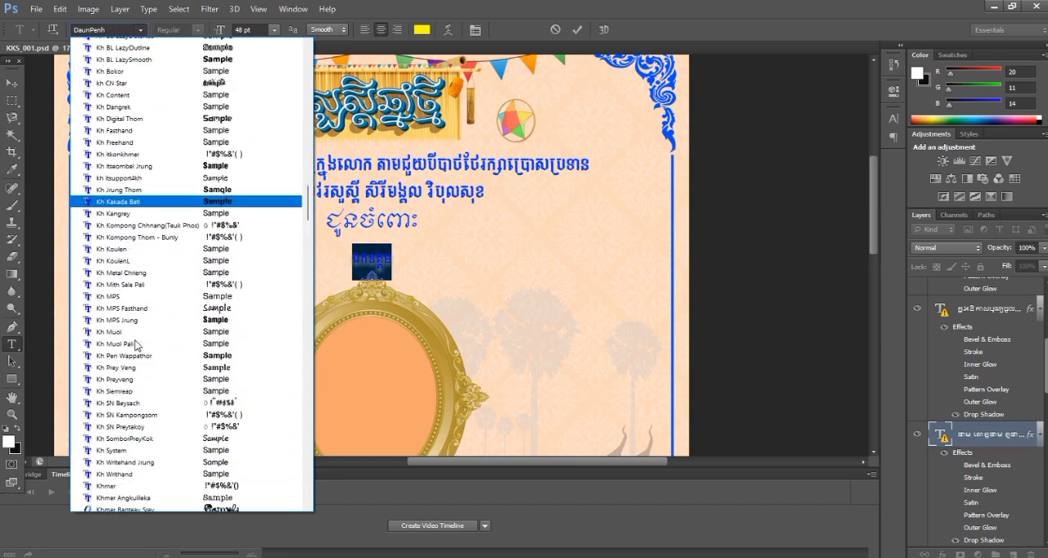
{"action": "scroll", "coordinate": [135, 348], "scroll_direction": "down", "scroll_amount": 6}
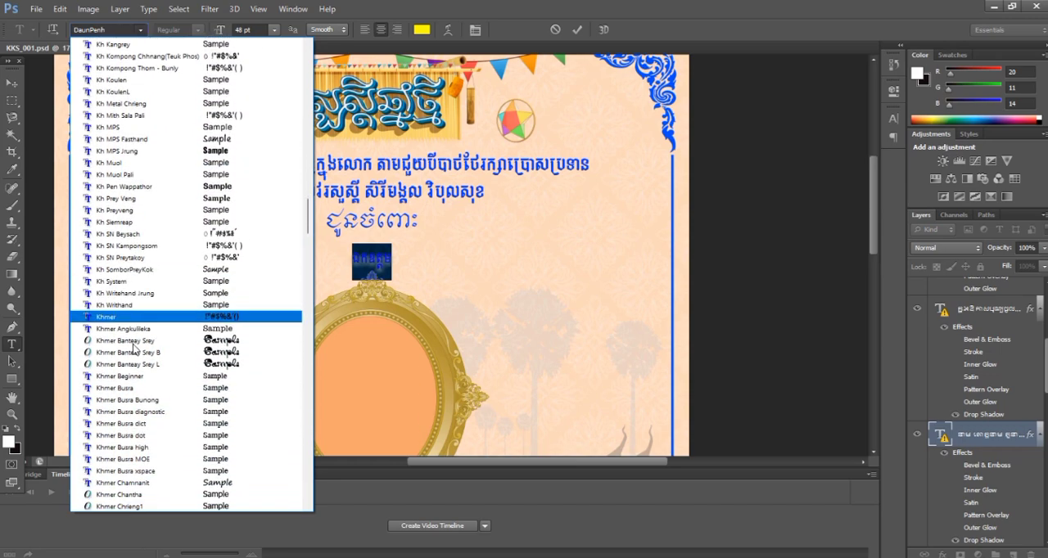
{"action": "scroll", "coordinate": [156, 384], "scroll_direction": "down", "scroll_amount": 5}
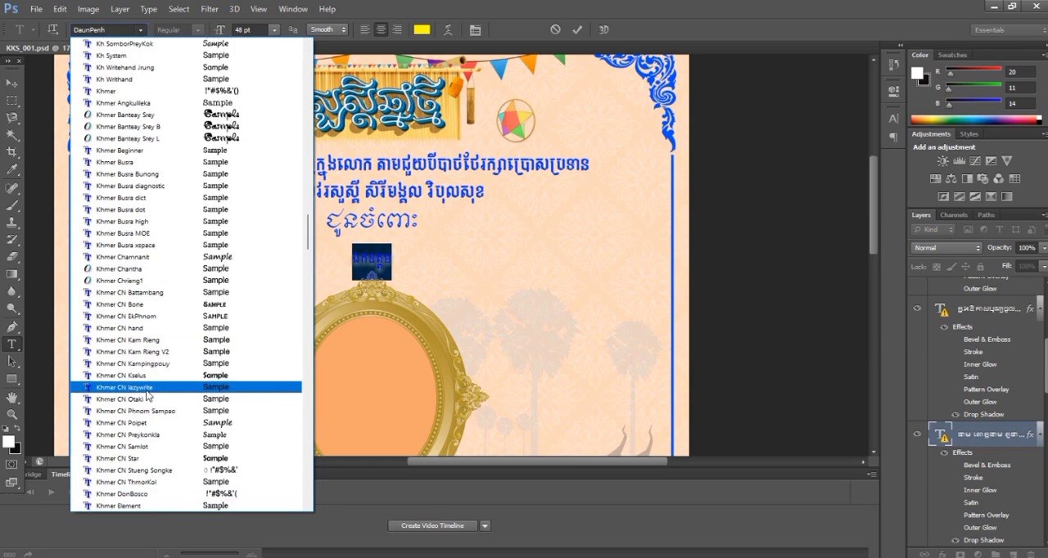
{"action": "scroll", "coordinate": [144, 394], "scroll_direction": "down", "scroll_amount": 6}
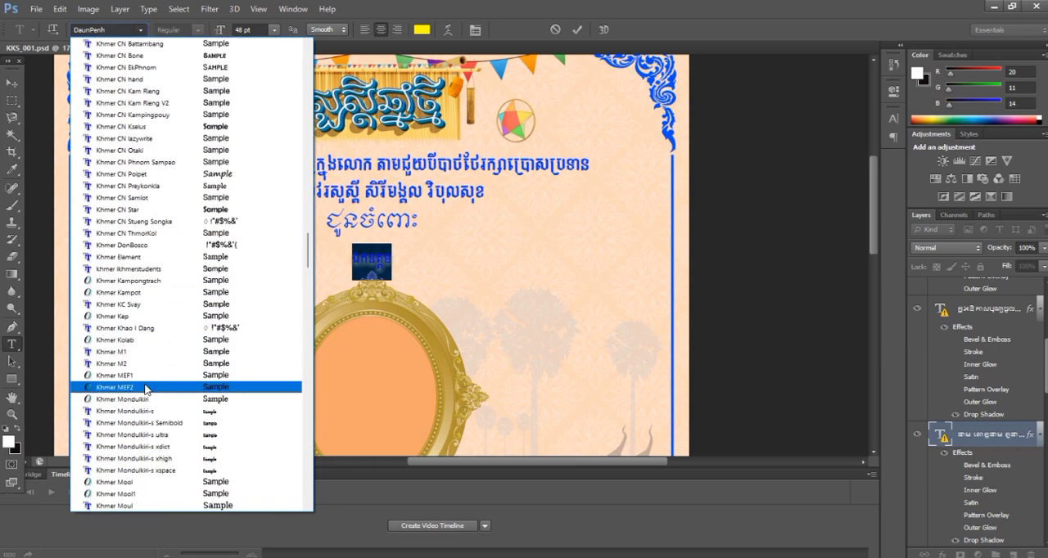
{"action": "scroll", "coordinate": [145, 388], "scroll_direction": "down", "scroll_amount": 6}
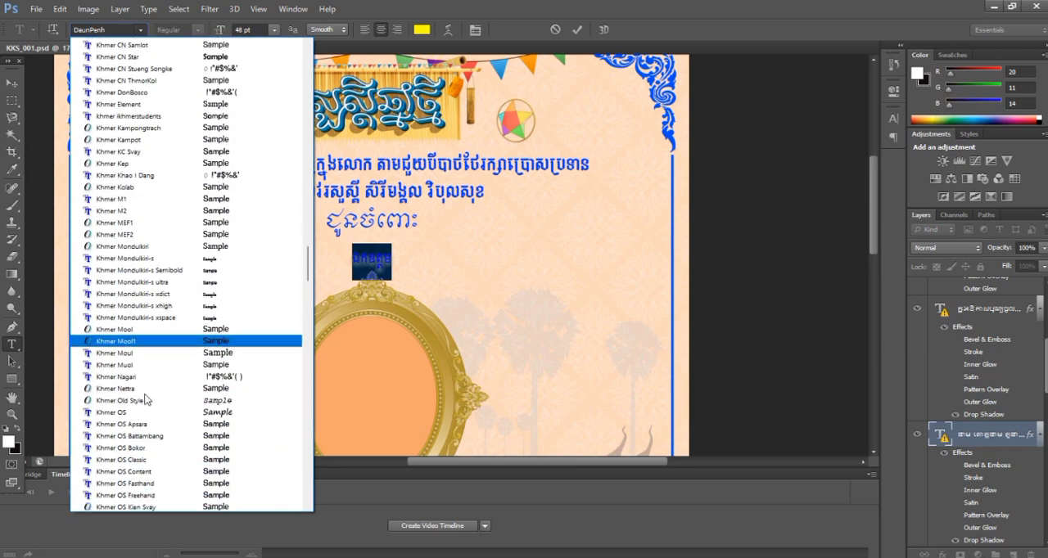
{"action": "scroll", "coordinate": [146, 398], "scroll_direction": "down", "scroll_amount": 3}
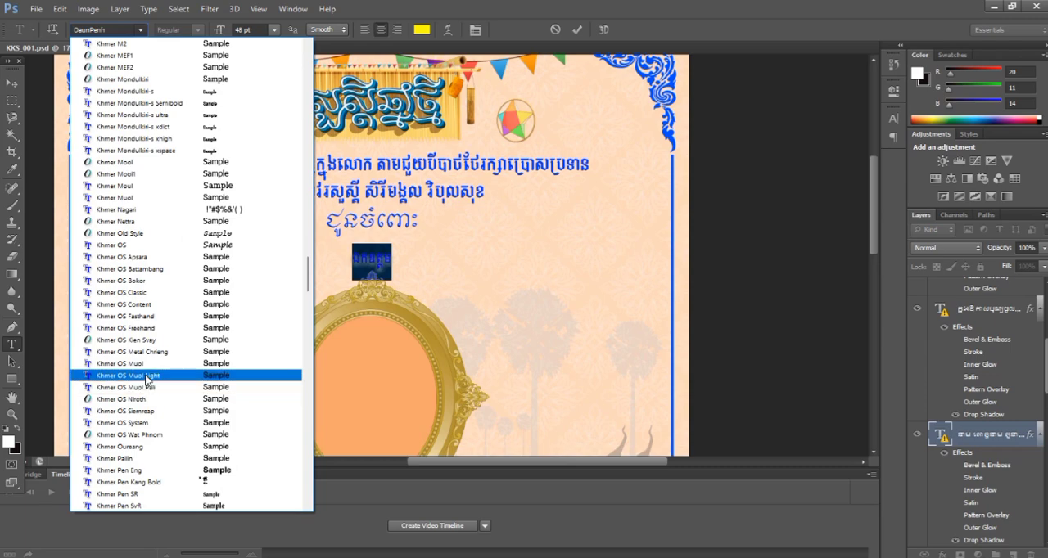
{"action": "left_click", "coordinate": [149, 376]}
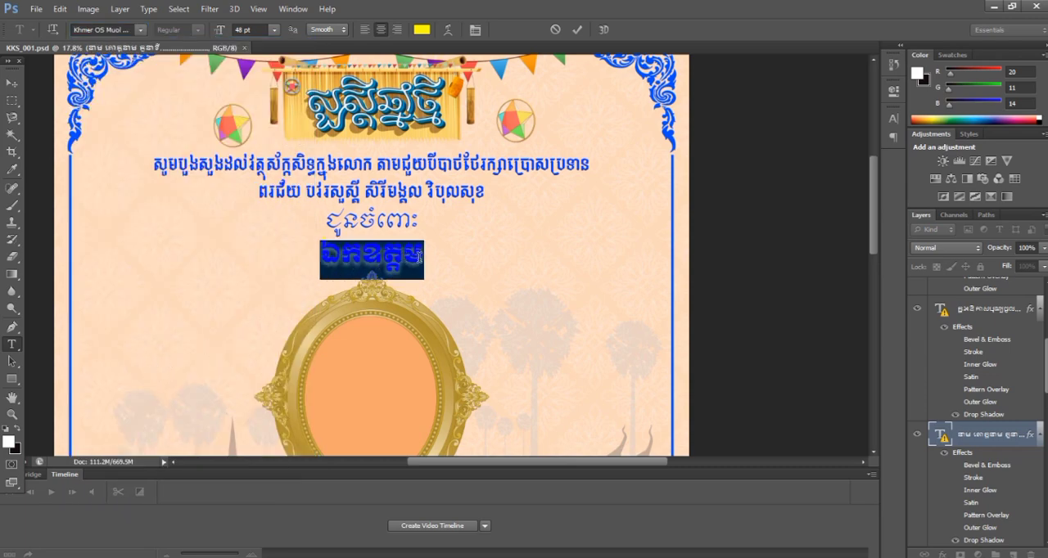
Step: Add the sample name "កខគ" after "ឯកឧត្តម" in the yellow recipient line
{"action": "left_click", "coordinate": [421, 255]}
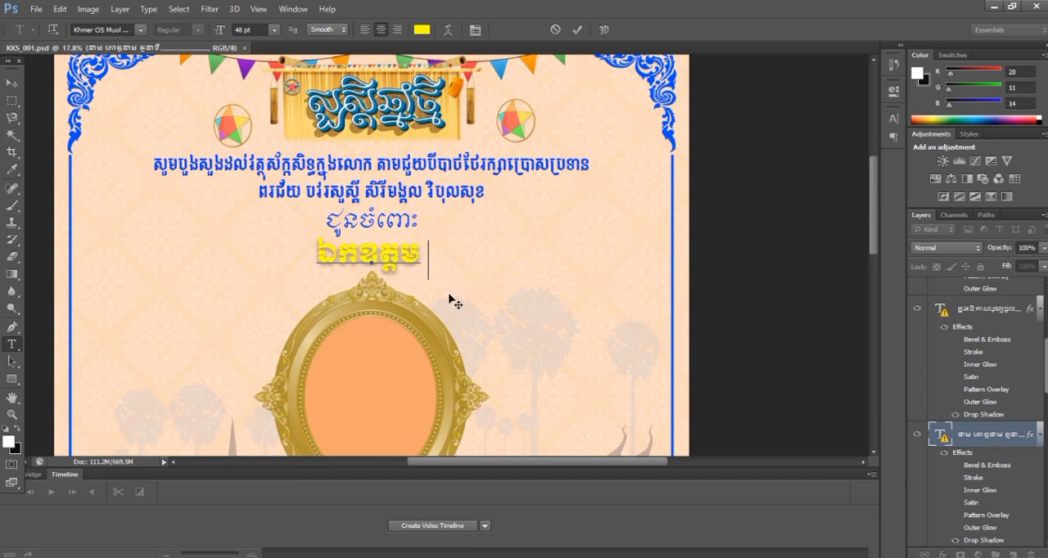
{"action": "type", "text": "កក"}
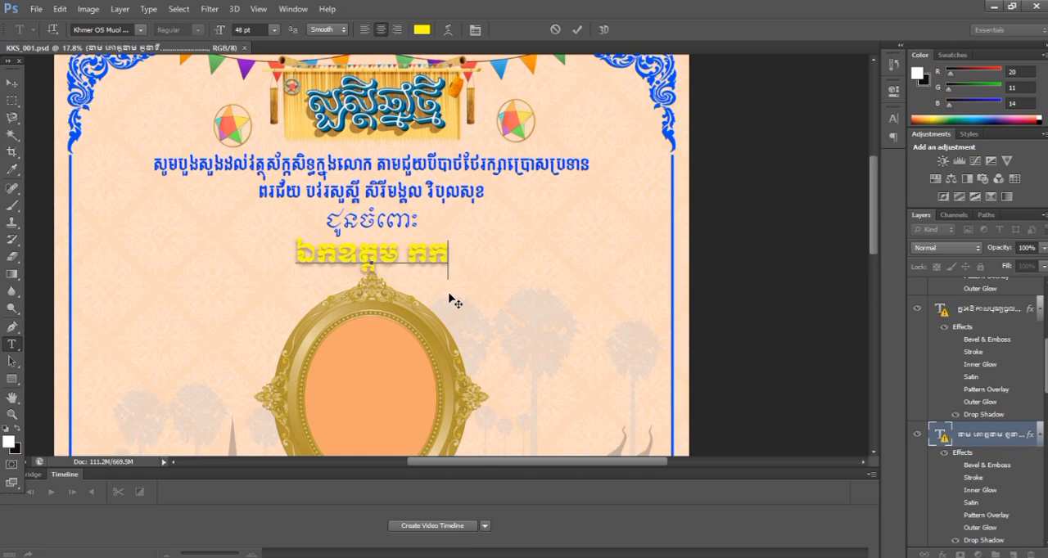
{"action": "key", "text": "BackSpace"}
{"action": "type", "text": "ខក"}
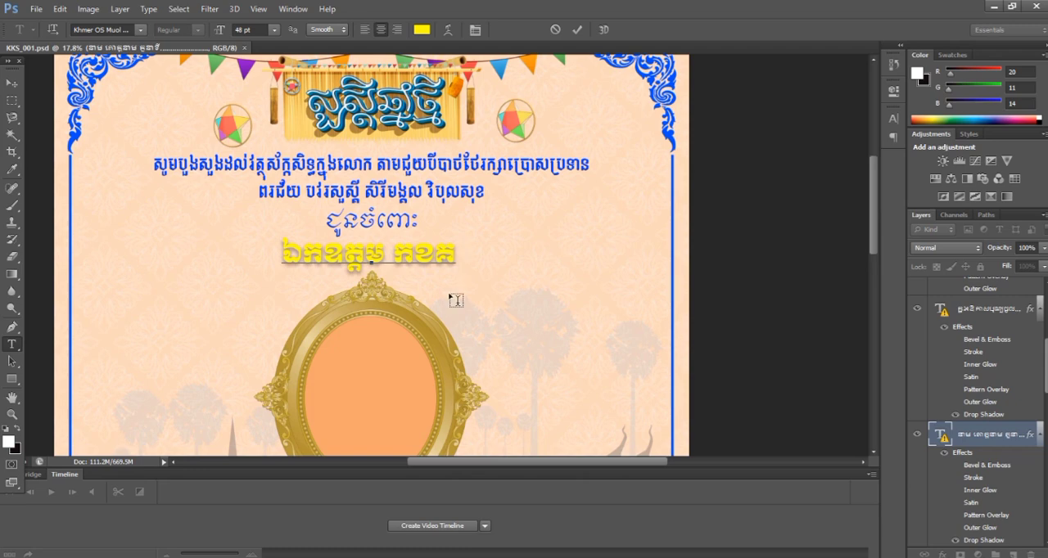
{"action": "type", "text": "អភ"}
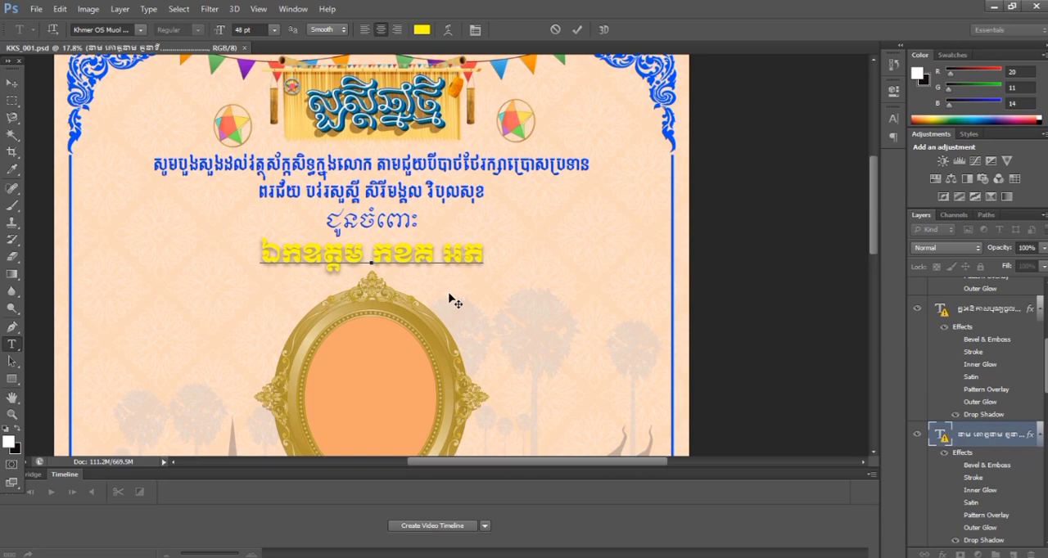
{"action": "key", "text": "BackSpace"}
{"action": "key", "text": "BackSpace"}
{"action": "key", "text": "BackSpace"}
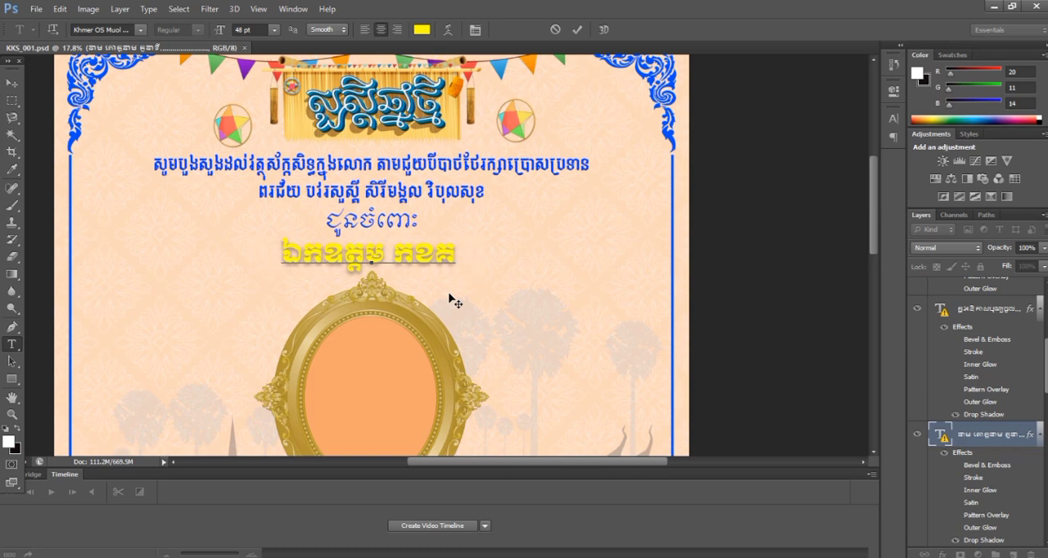
Step: Add the title "រដ្ឋលេខាធិការក្រសួង ១២៣" after the sample name "កខគ" in the yellow recipient line
{"action": "type", "text": "រដ"}
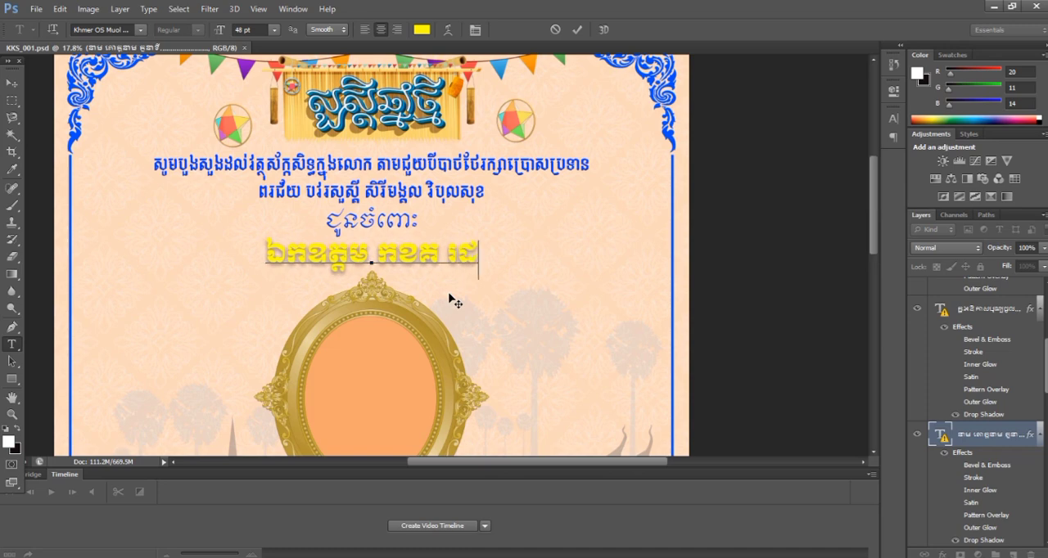
{"action": "type", "text": "្ឋលេខា"}
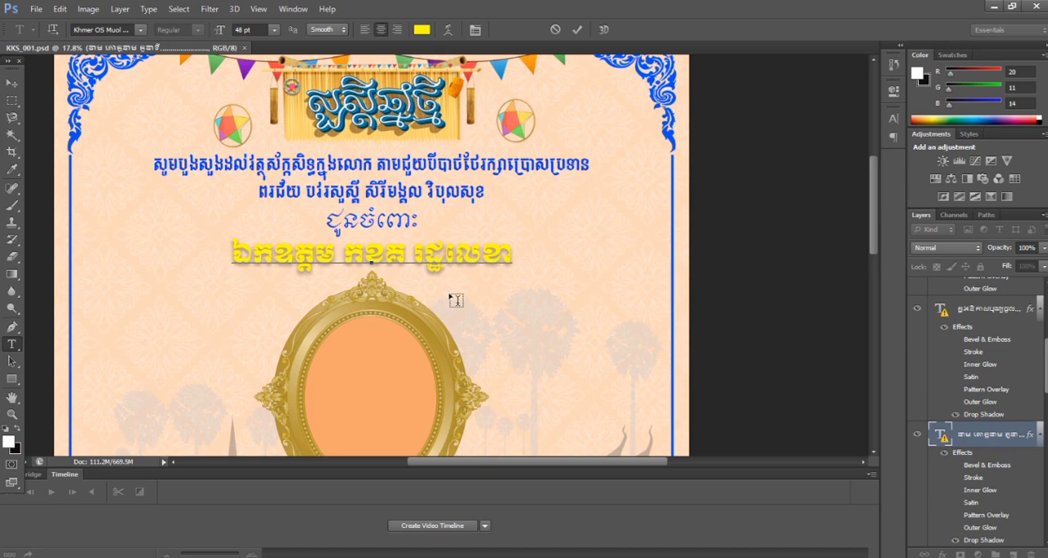
{"action": "type", "text": "ធិកា"}
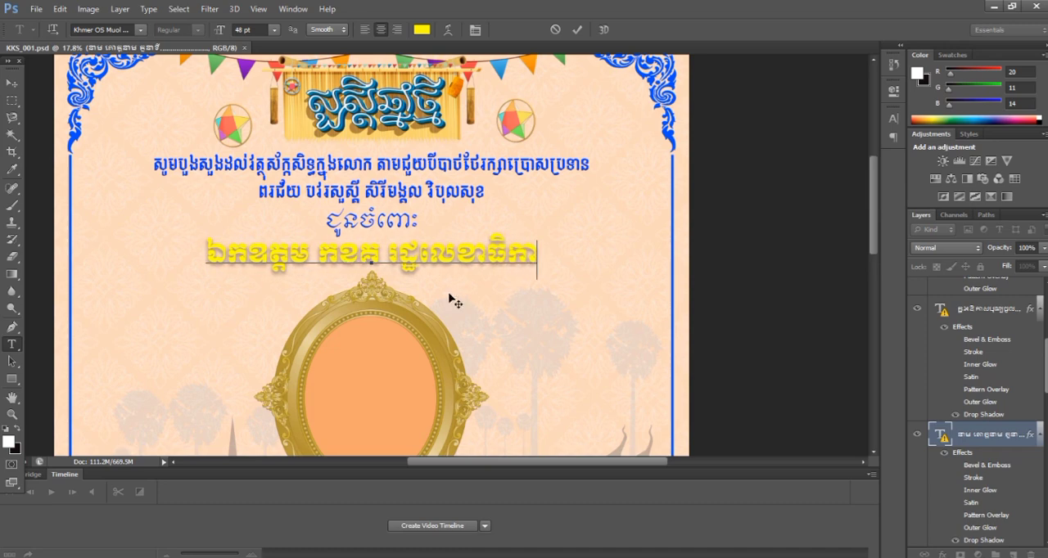
{"action": "type", "text": "រក"}
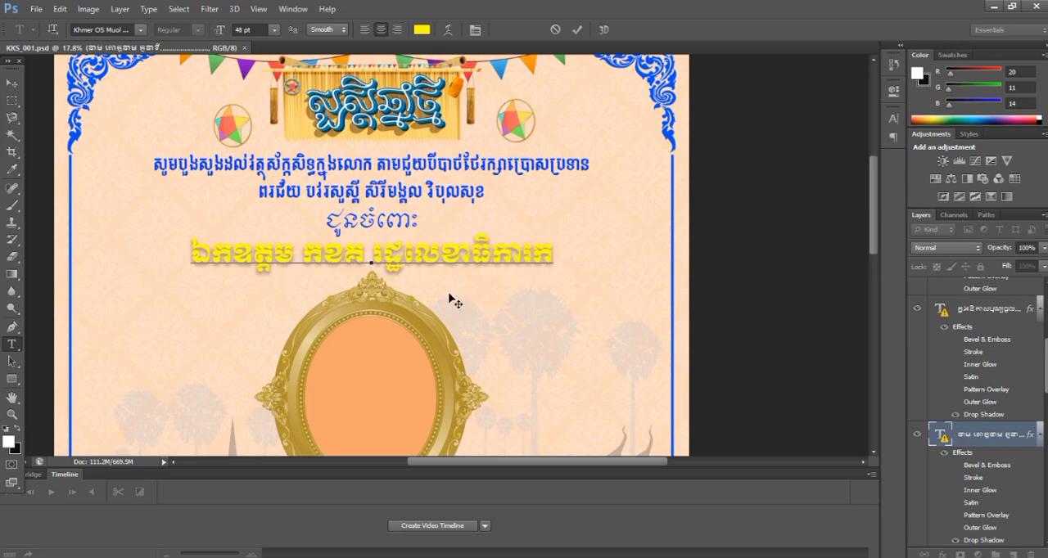
{"action": "type", "text": "្រស"}
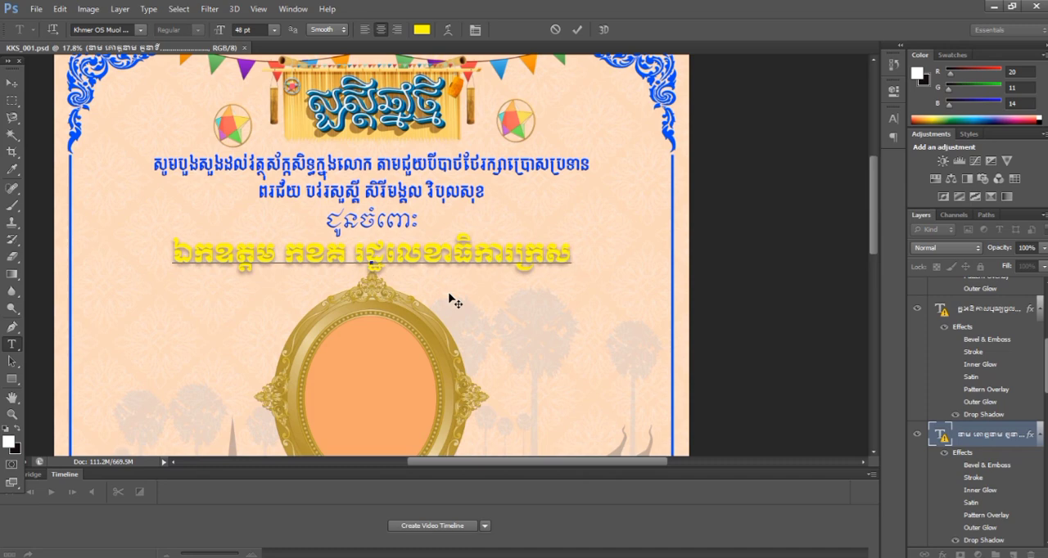
{"action": "type", "text": "ួង"}
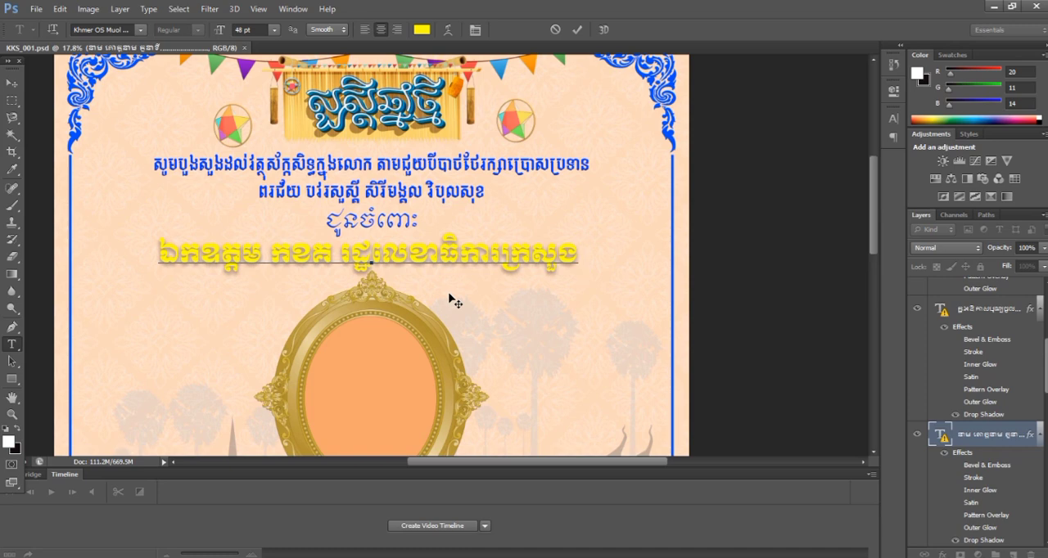
{"action": "type", "text": " ១២៣"}
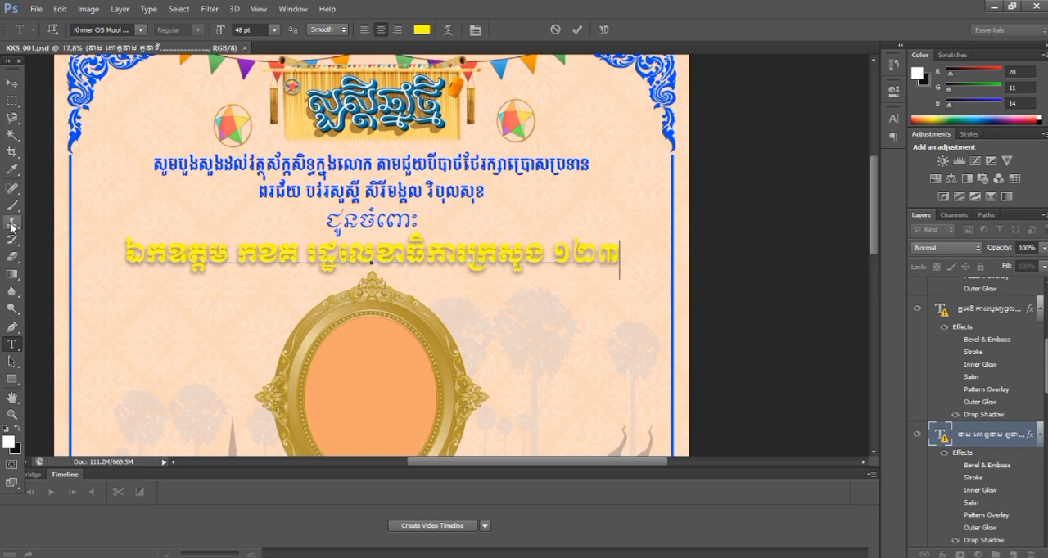
Step: Scale the yellow recipient line down from both ends to 43.14 pt, centred above the oval frame, and commit the text
{"action": "key", "text": "ctrl"}
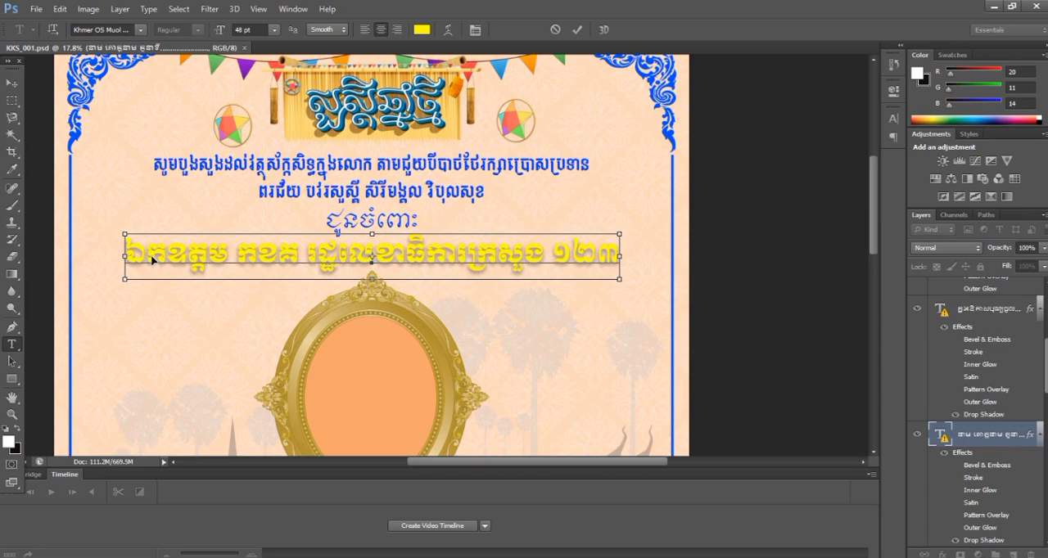
{"action": "left_click_drag", "start_coordinate": [120, 232], "coordinate": [166, 236]}
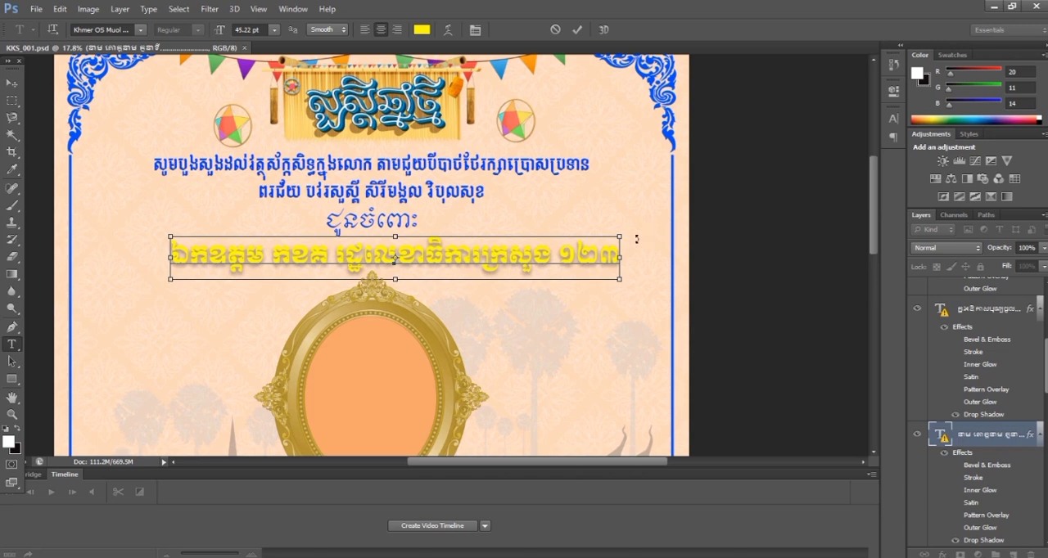
{"action": "left_click_drag", "start_coordinate": [622, 235], "coordinate": [577, 237]}
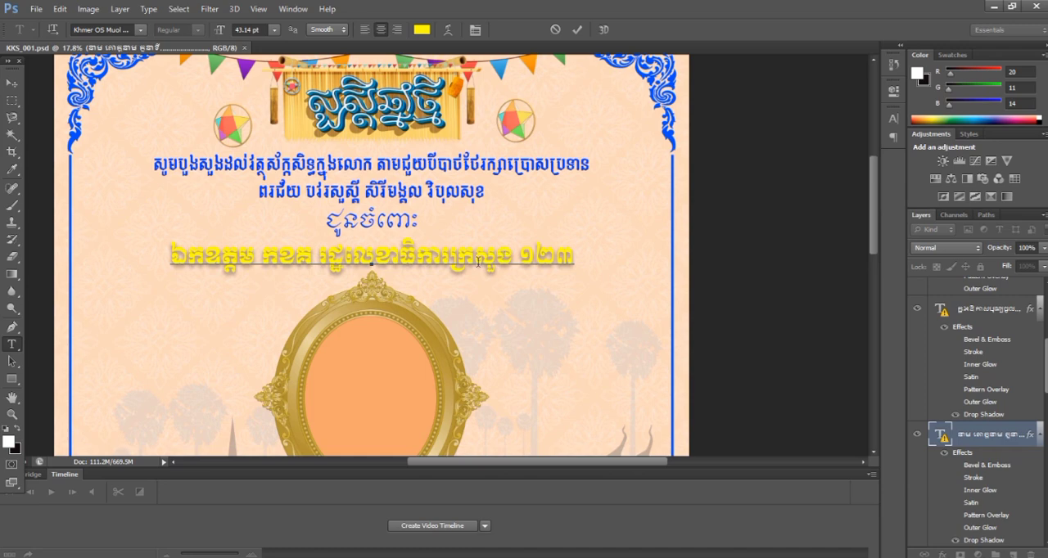
{"action": "key", "text": "ctrl"}
{"action": "left_click", "coordinate": [577, 31]}
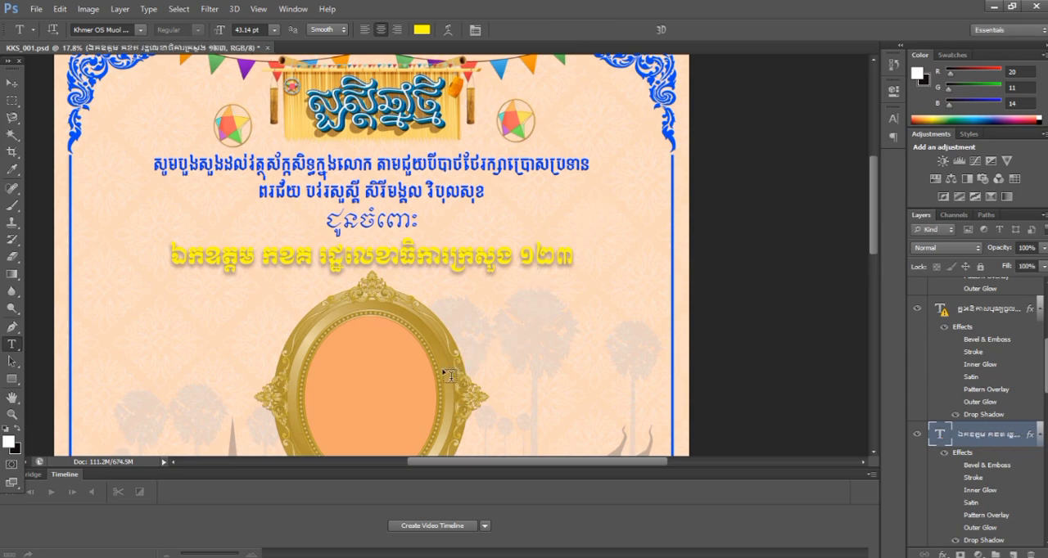
Step: Examine the card from the recipient line through the blessing text to the orange sender line, and back up to the photo frame
{"action": "scroll", "coordinate": [452, 327], "scroll_direction": "down", "scroll_amount": 2}
{"action": "scroll", "coordinate": [449, 310], "scroll_direction": "down", "scroll_amount": 3}
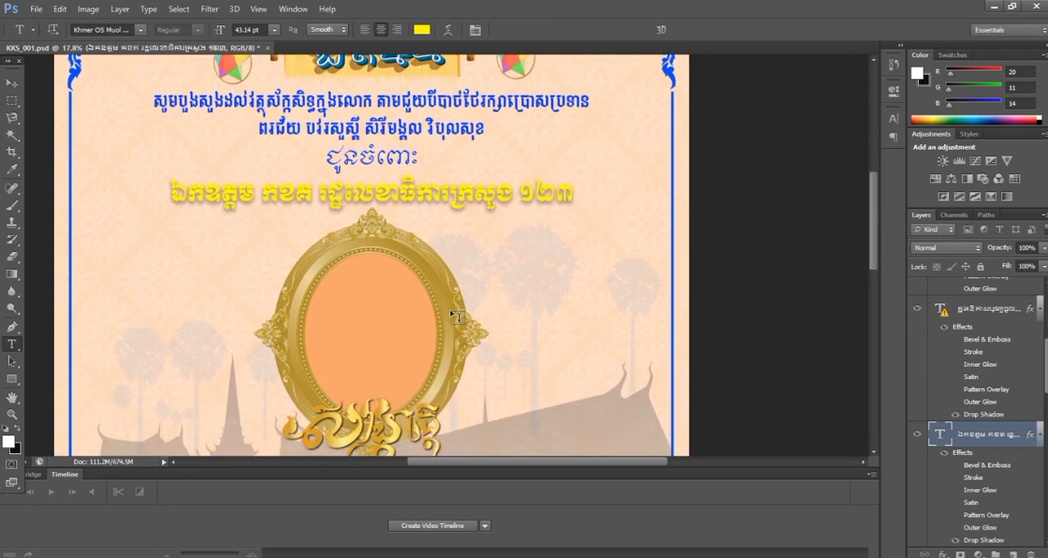
{"action": "scroll", "coordinate": [455, 308], "scroll_direction": "up", "scroll_amount": 4}
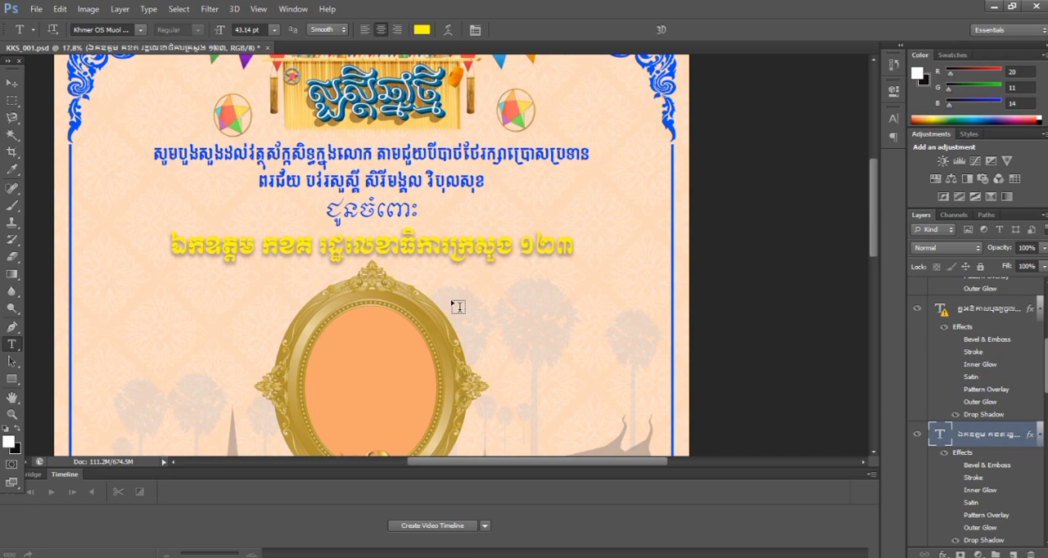
{"action": "scroll", "coordinate": [455, 308], "scroll_direction": "down", "scroll_amount": 5}
{"action": "scroll", "coordinate": [457, 312], "scroll_direction": "down", "scroll_amount": 6}
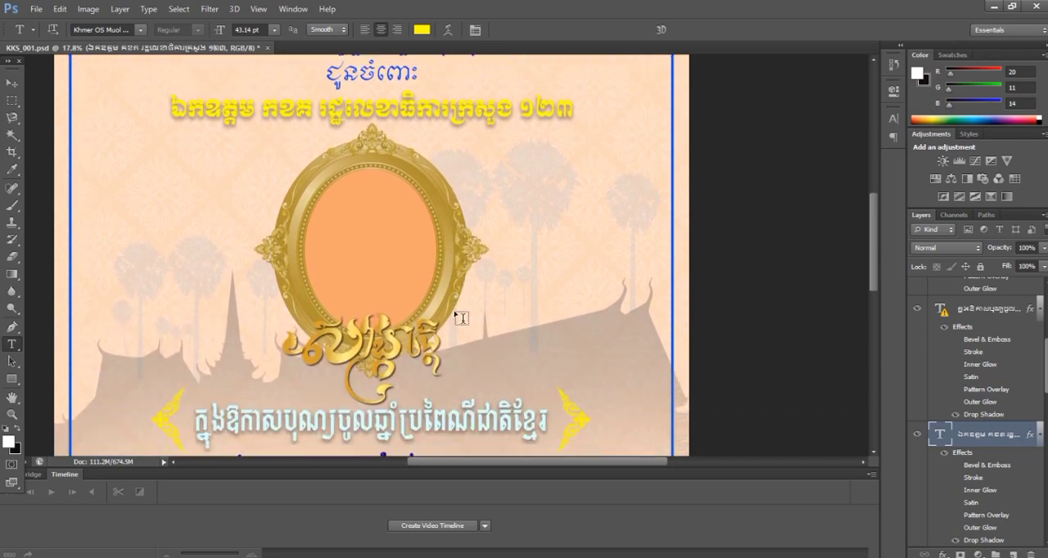
{"action": "scroll", "coordinate": [458, 319], "scroll_direction": "down", "scroll_amount": 2}
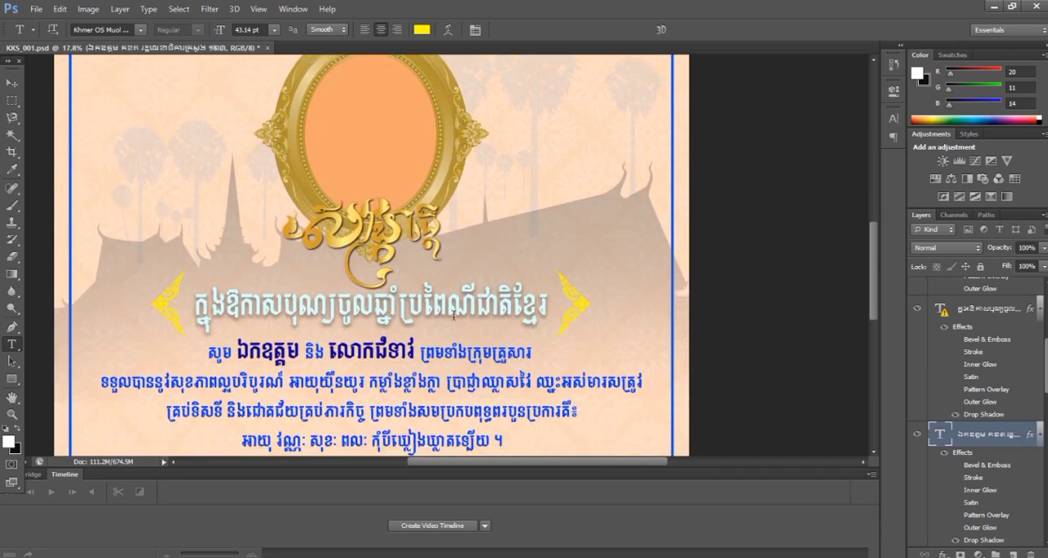
{"action": "scroll", "coordinate": [357, 392], "scroll_direction": "down", "scroll_amount": 3}
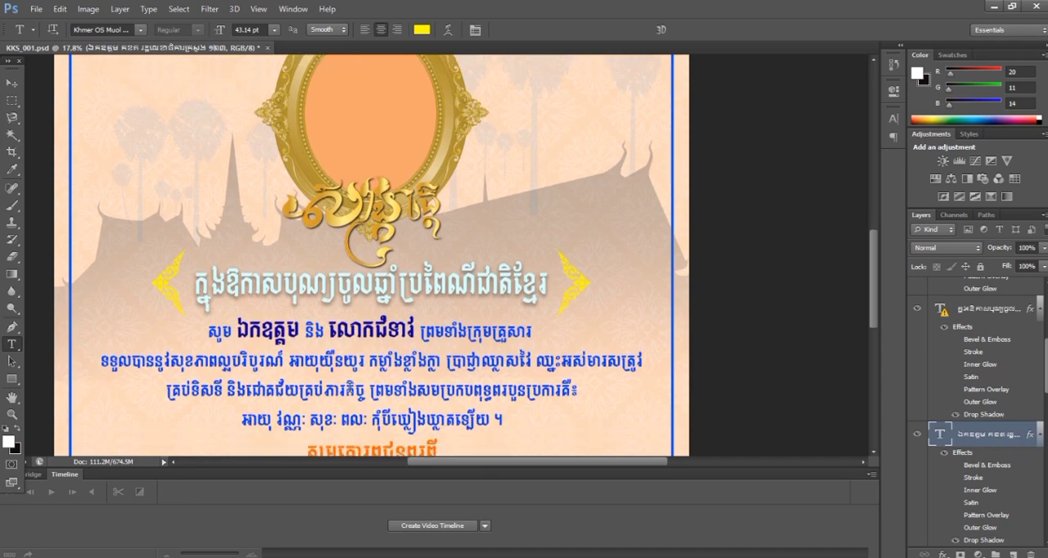
{"action": "scroll", "coordinate": [361, 368], "scroll_direction": "up", "scroll_amount": 9}
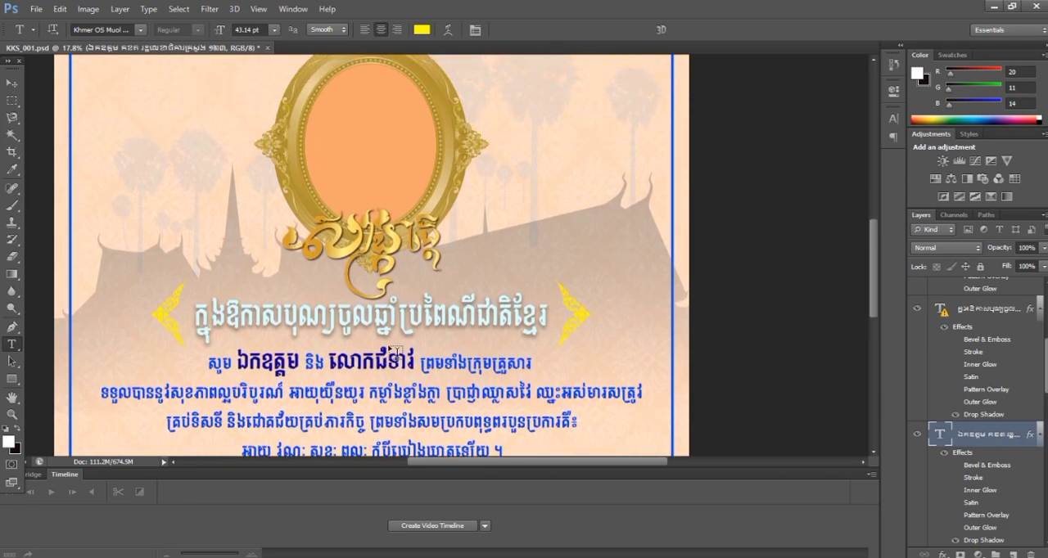
{"action": "scroll", "coordinate": [405, 347], "scroll_direction": "up", "scroll_amount": 1}
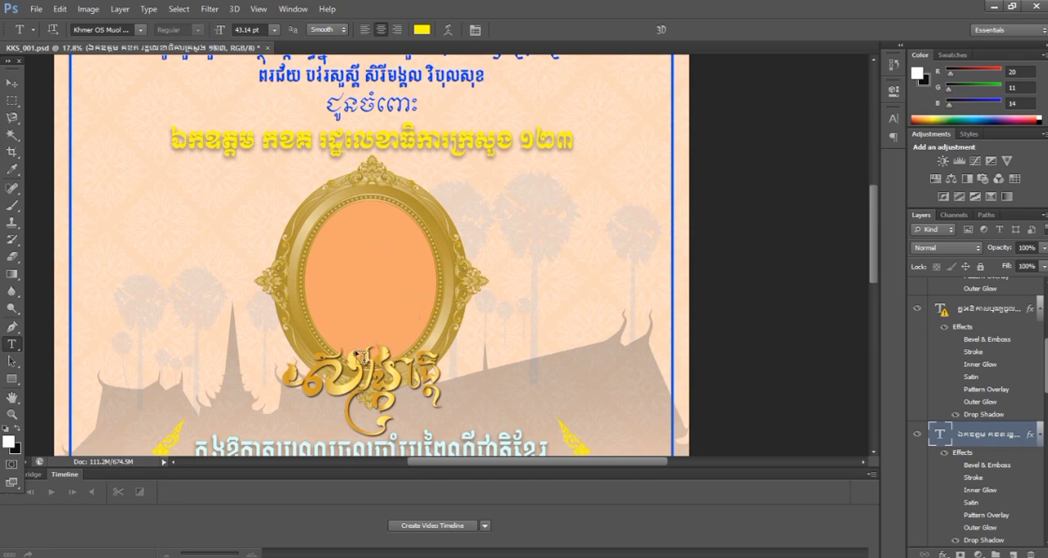
{"action": "scroll", "coordinate": [422, 349], "scroll_direction": "down", "scroll_amount": 5}
{"action": "scroll", "coordinate": [423, 348], "scroll_direction": "down", "scroll_amount": 4}
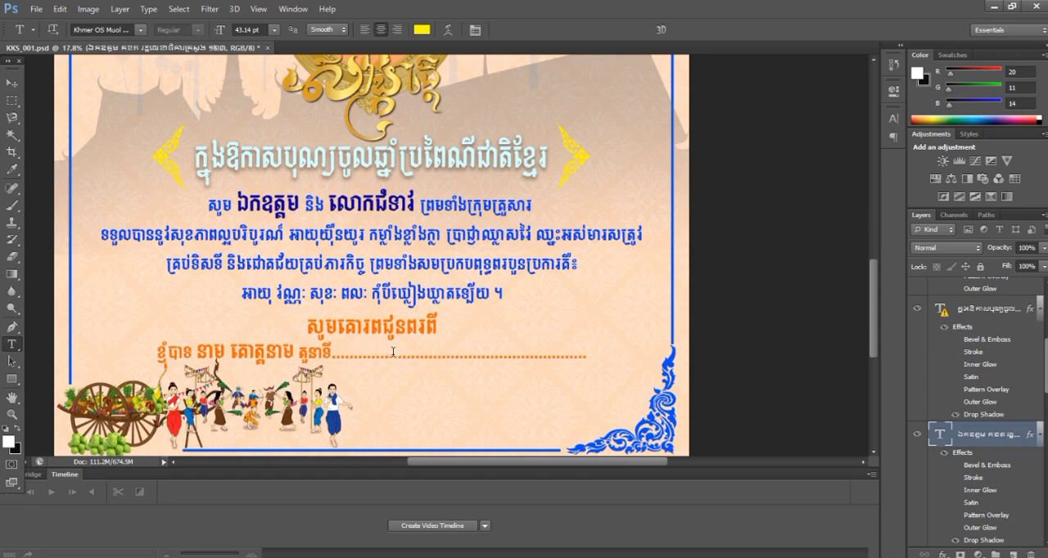
{"action": "scroll", "coordinate": [393, 352], "scroll_direction": "down", "scroll_amount": 1}
{"action": "scroll", "coordinate": [416, 365], "scroll_direction": "up", "scroll_amount": 3}
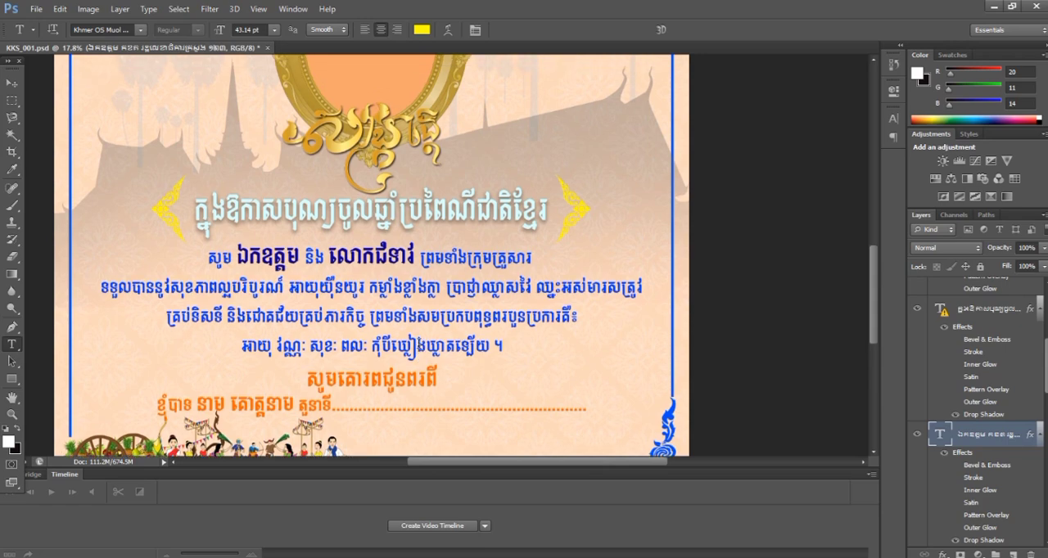
{"action": "scroll", "coordinate": [418, 344], "scroll_direction": "up", "scroll_amount": 3}
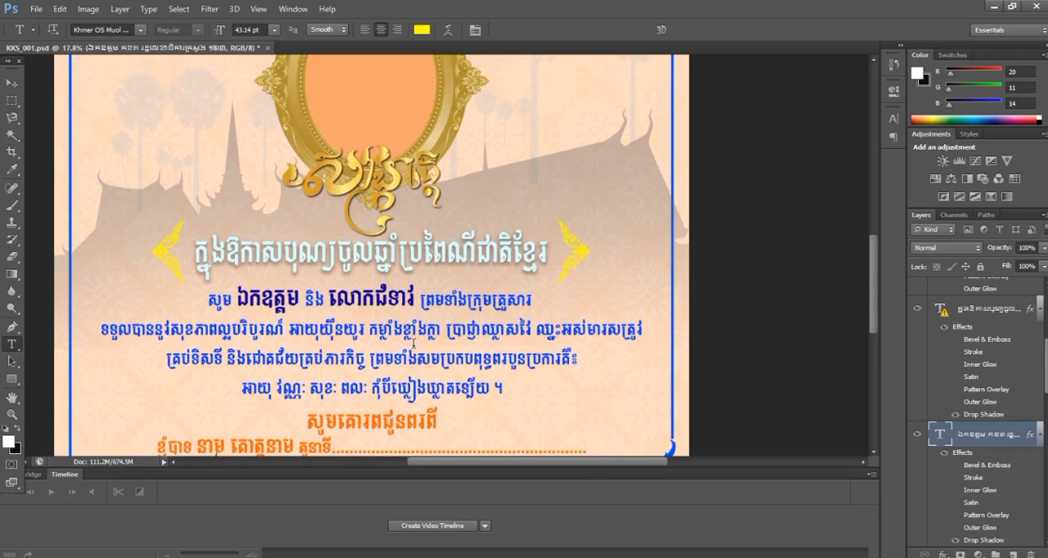
{"action": "scroll", "coordinate": [414, 344], "scroll_direction": "up", "scroll_amount": 3}
{"action": "scroll", "coordinate": [418, 350], "scroll_direction": "up", "scroll_amount": 6}
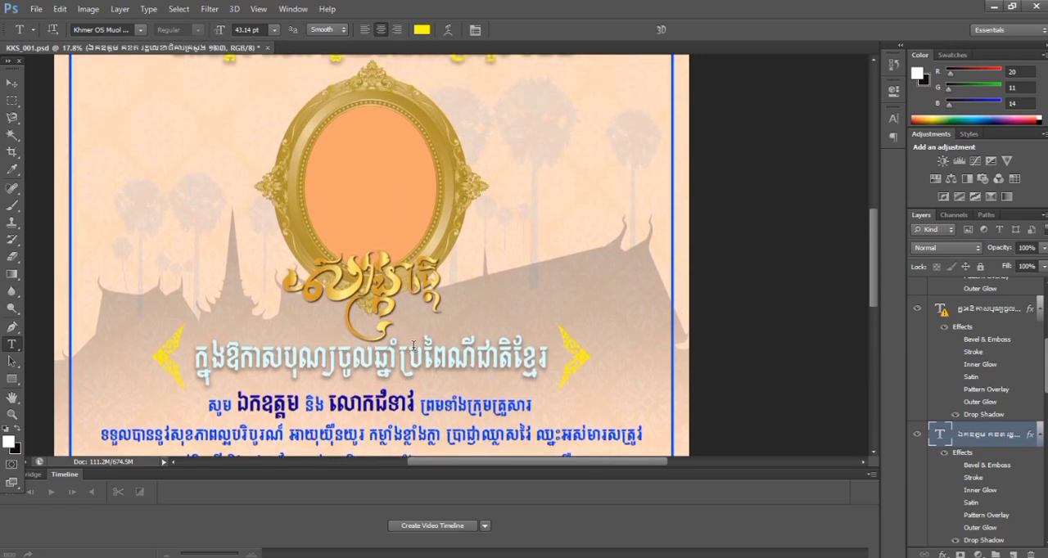
{"action": "scroll", "coordinate": [419, 356], "scroll_direction": "up", "scroll_amount": 4}
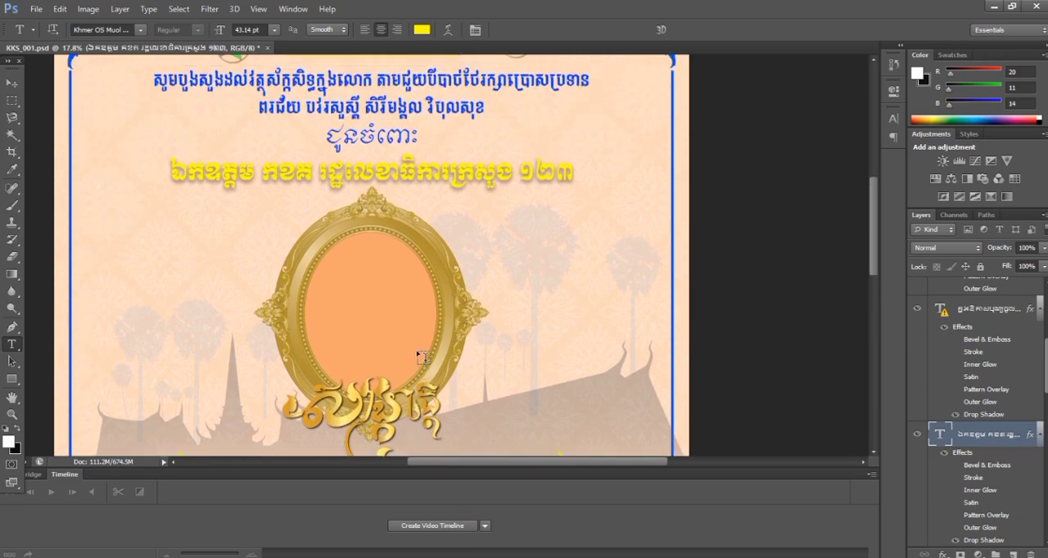
{"action": "scroll", "coordinate": [422, 357], "scroll_direction": "up", "scroll_amount": 4}
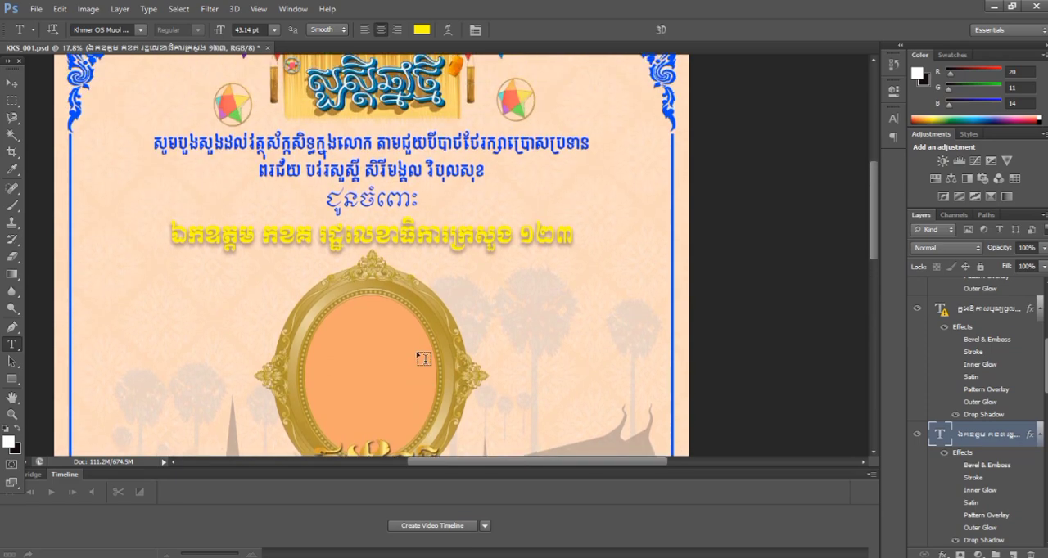
{"action": "scroll", "coordinate": [423, 358], "scroll_direction": "up", "scroll_amount": 4}
{"action": "scroll", "coordinate": [423, 358], "scroll_direction": "down", "scroll_amount": 9}
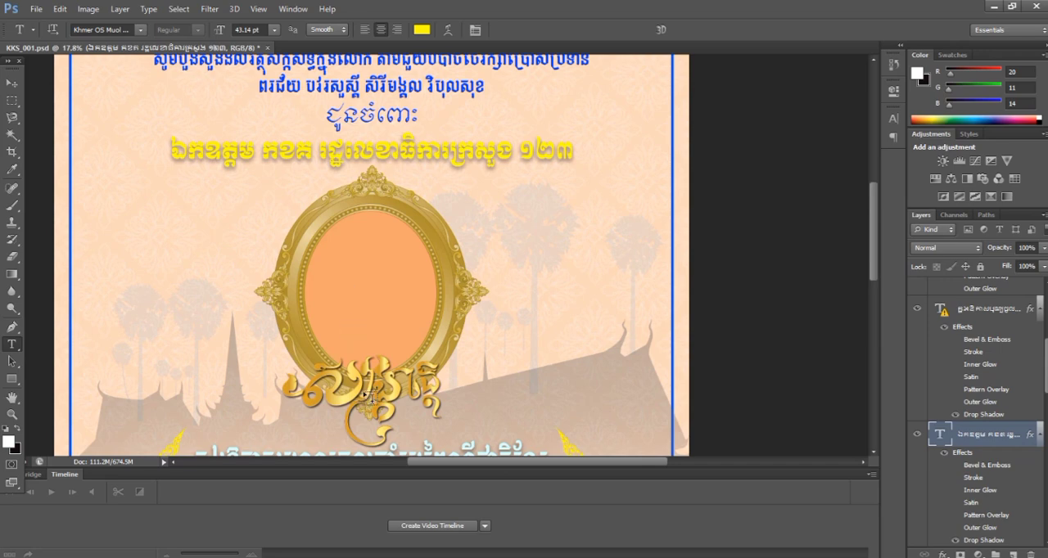
Step: Shift the orange ellipse inside the gold photo frame slightly, keeping it behind the frame opening, and select the background image
{"action": "left_click", "coordinate": [12, 84]}
{"action": "left_click", "coordinate": [387, 321]}
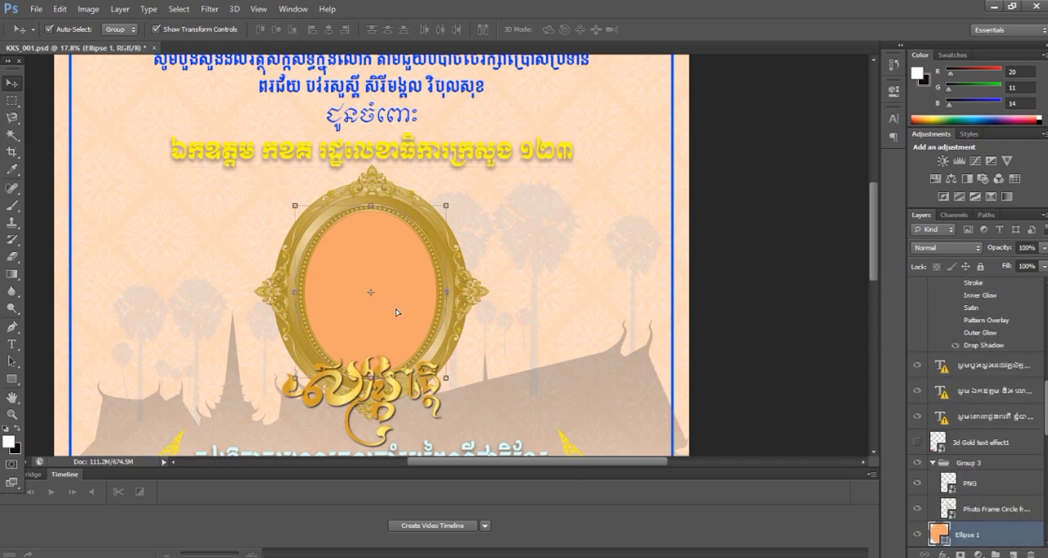
{"action": "left_click_drag", "start_coordinate": [397, 312], "coordinate": [372, 313]}
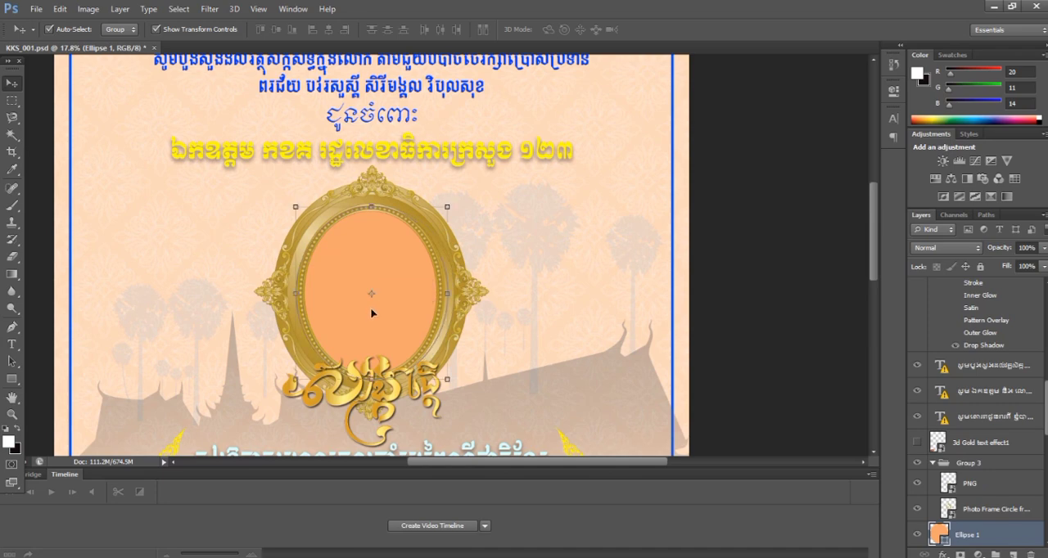
{"action": "left_click", "coordinate": [543, 303]}
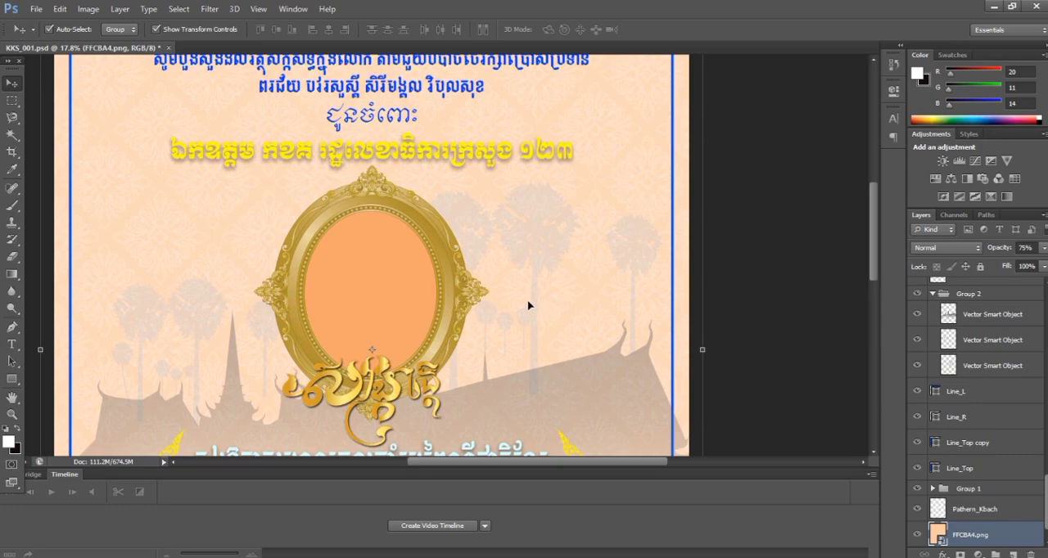
Step: Review the holiday heading, blessing text, sender line and lower border artwork, and return to the card's title banner
{"action": "scroll", "coordinate": [528, 305], "scroll_direction": "down", "scroll_amount": 5}
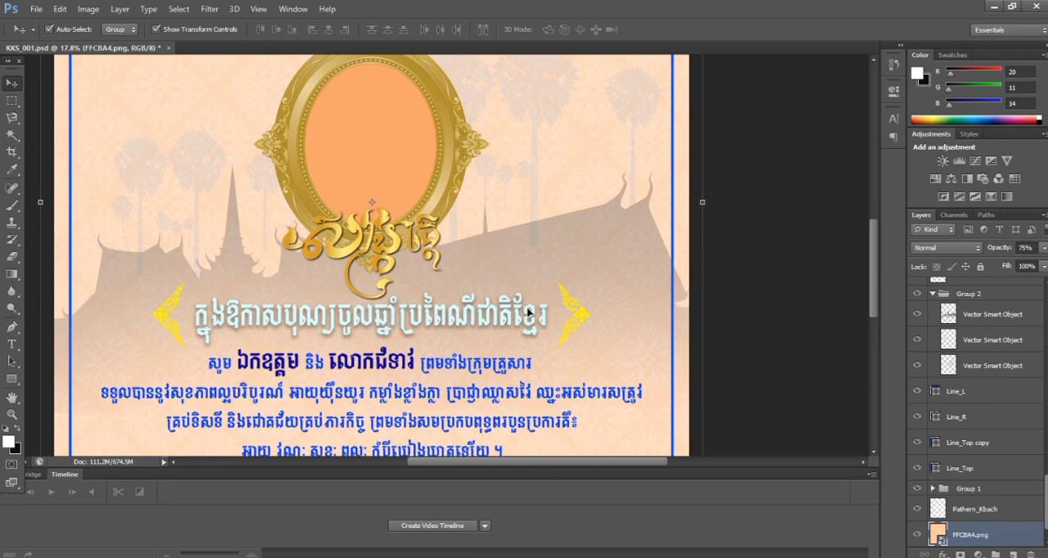
{"action": "scroll", "coordinate": [528, 311], "scroll_direction": "down", "scroll_amount": 4}
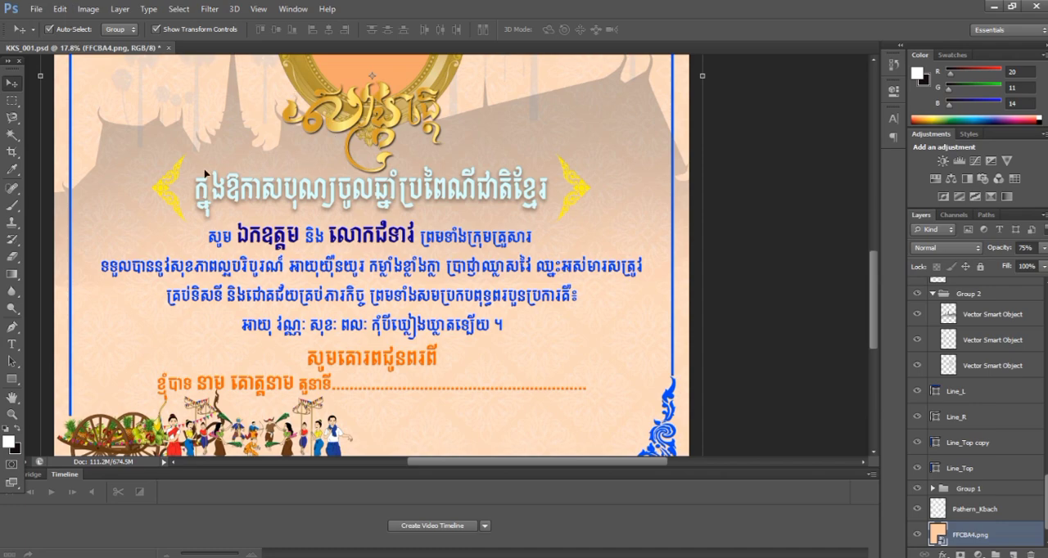
{"action": "scroll", "coordinate": [351, 272], "scroll_direction": "down", "scroll_amount": 3}
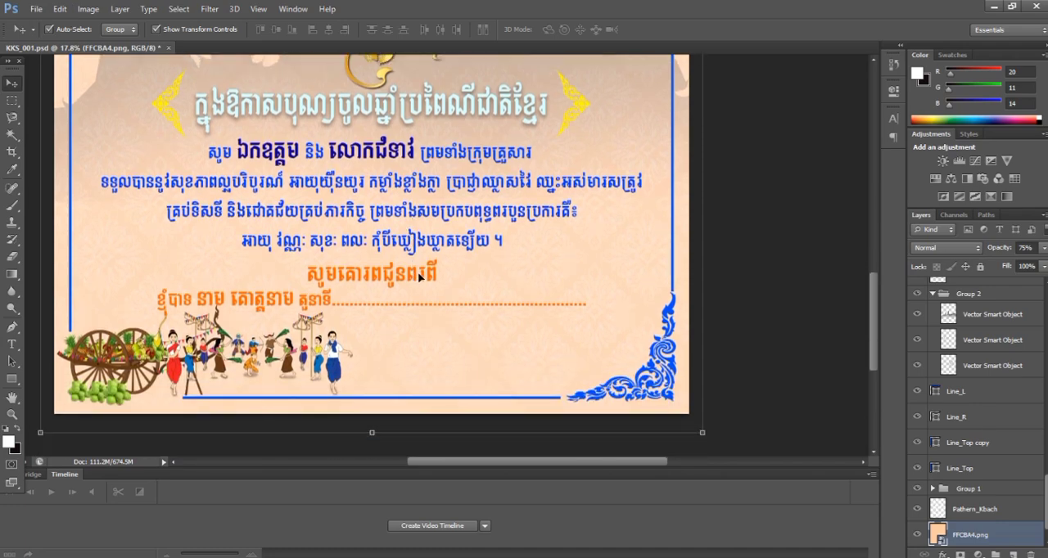
{"action": "scroll", "coordinate": [418, 273], "scroll_direction": "up", "scroll_amount": 3}
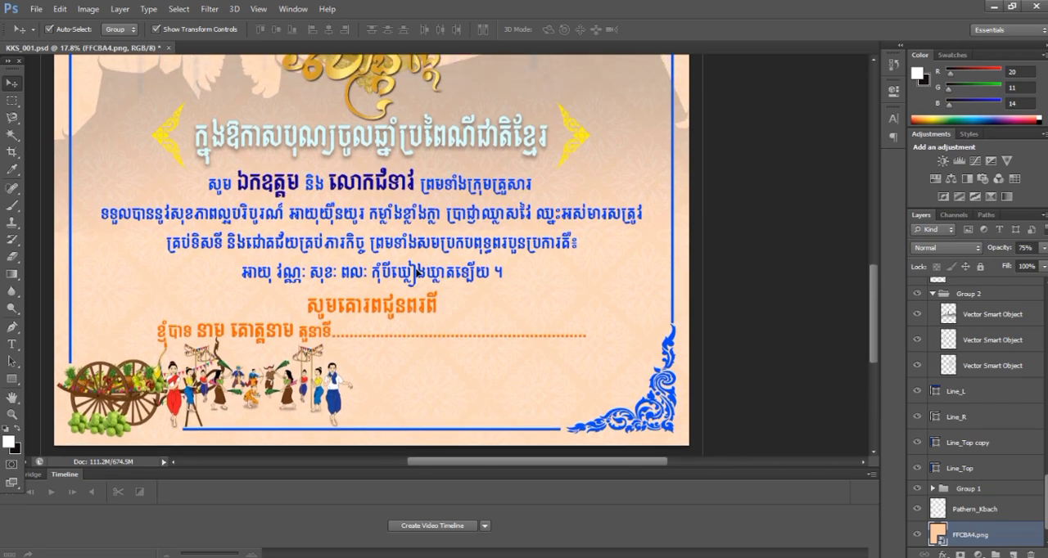
{"action": "scroll", "coordinate": [422, 272], "scroll_direction": "up", "scroll_amount": 4}
{"action": "scroll", "coordinate": [426, 271], "scroll_direction": "up", "scroll_amount": 8}
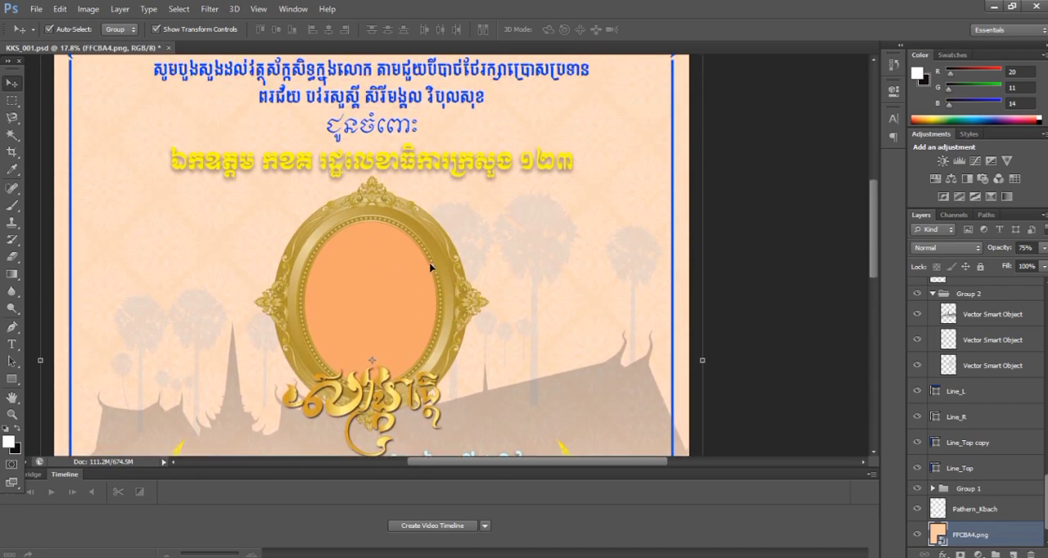
{"action": "scroll", "coordinate": [431, 267], "scroll_direction": "up", "scroll_amount": 2}
{"action": "scroll", "coordinate": [430, 268], "scroll_direction": "up", "scroll_amount": 3}
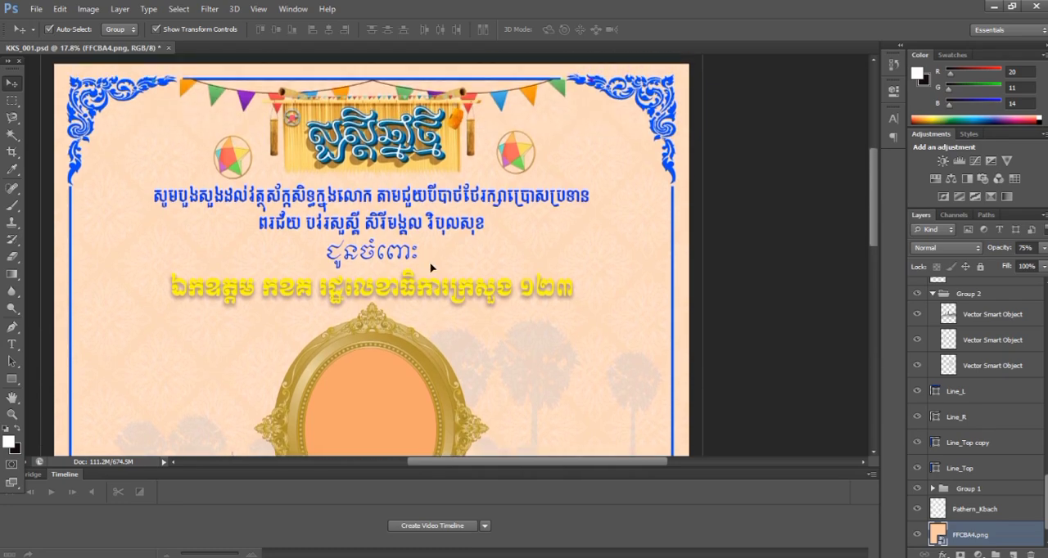